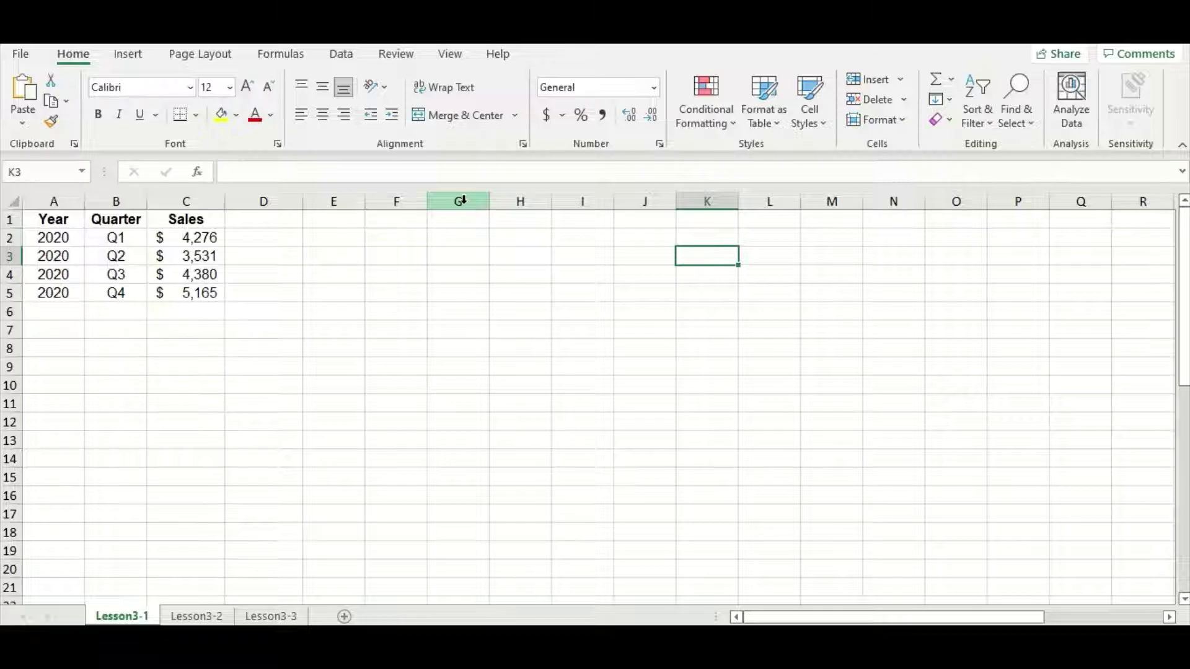
# Preview the available pie and doughnut chart types on the Insert tab without inserting one
pyautogui.click(130, 55)
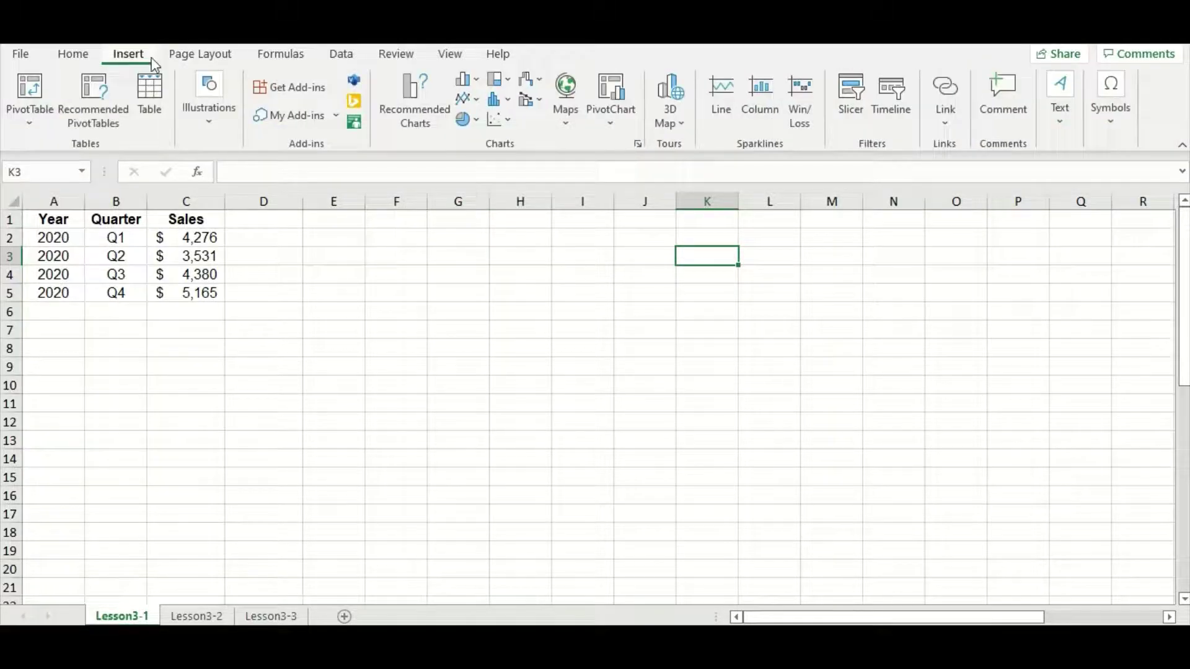
pyautogui.click(468, 120)
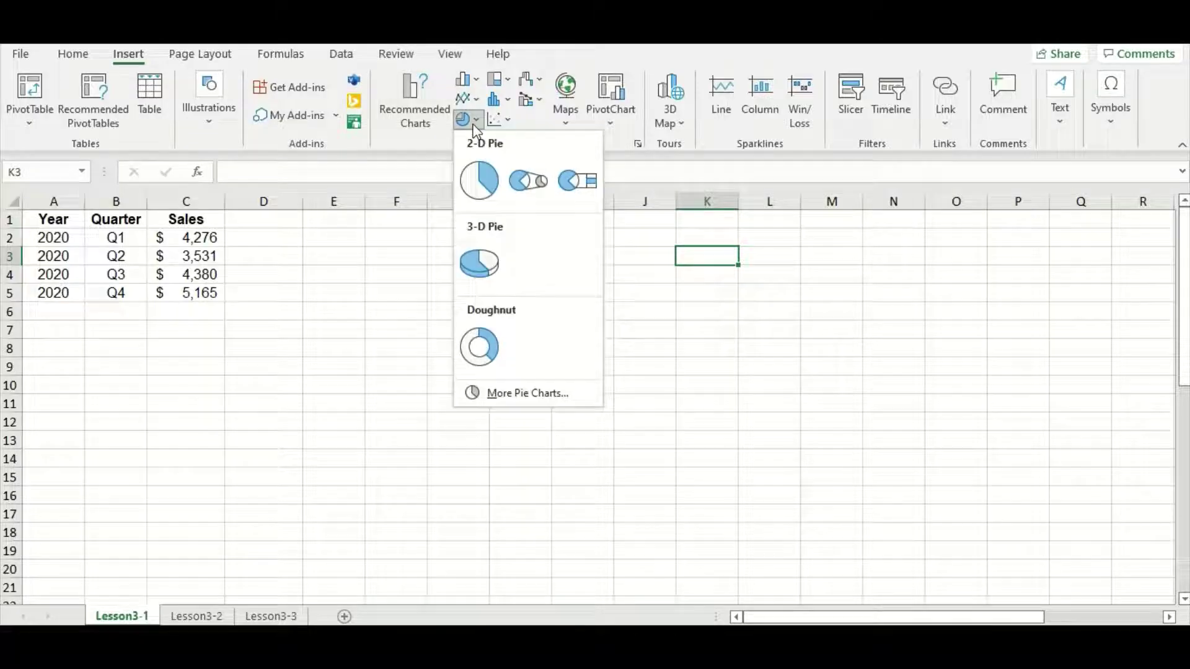
pyautogui.click(416, 243)
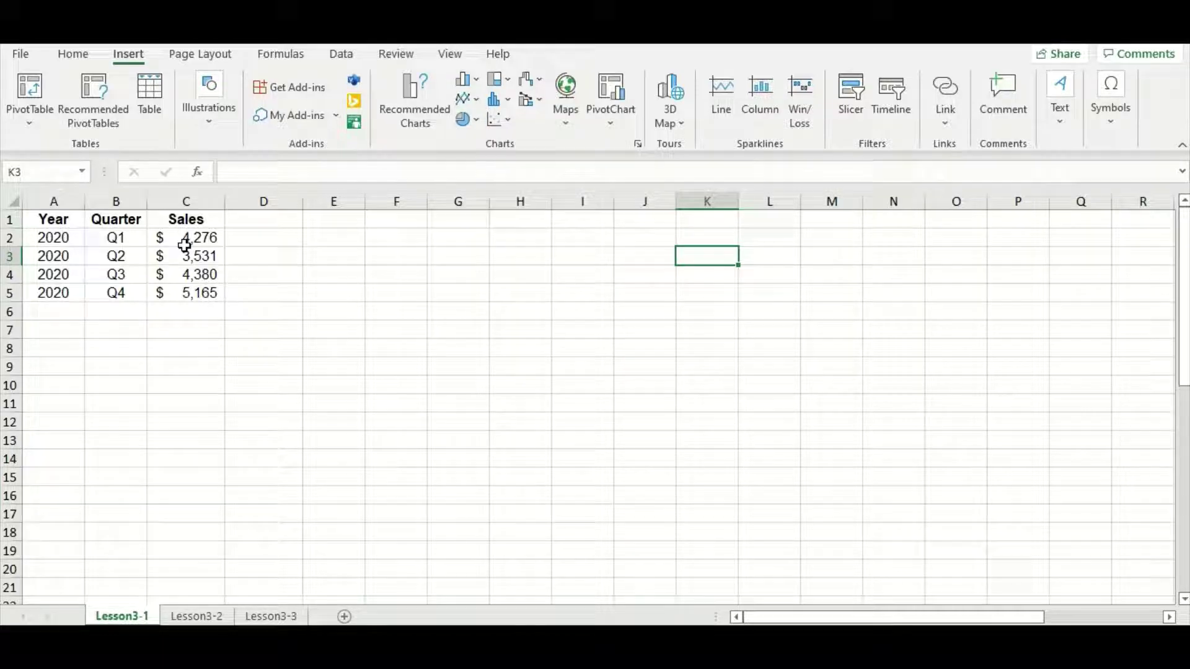
# Insert a 3-D pie chart of the Quarter and Sales data in B1:C5
pyautogui.click(121, 219)
pyautogui.moveTo(121, 219); pyautogui.dragTo(180, 292)
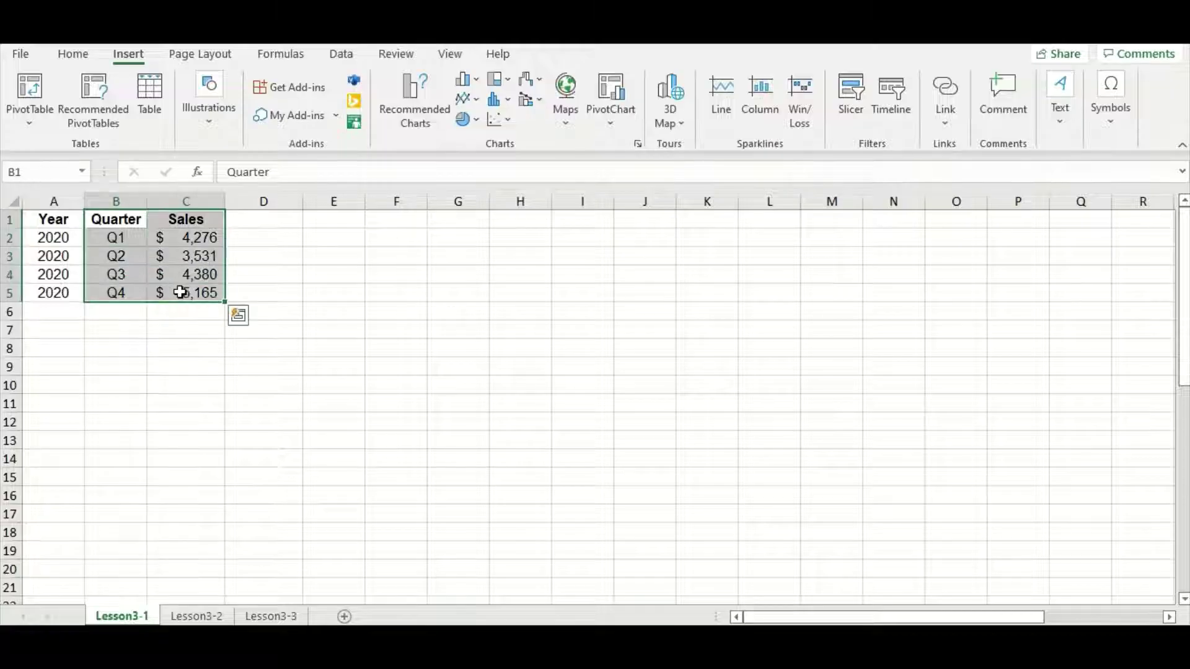
pyautogui.click(463, 119)
pyautogui.click(479, 264)
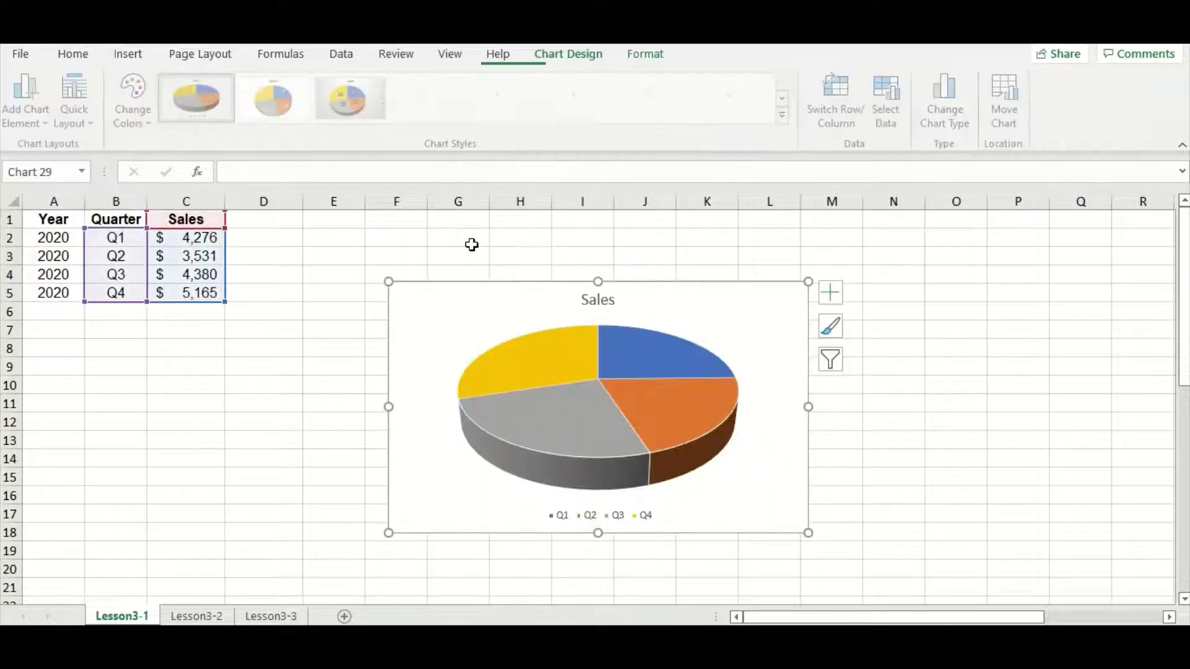
pyautogui.click(605, 243)
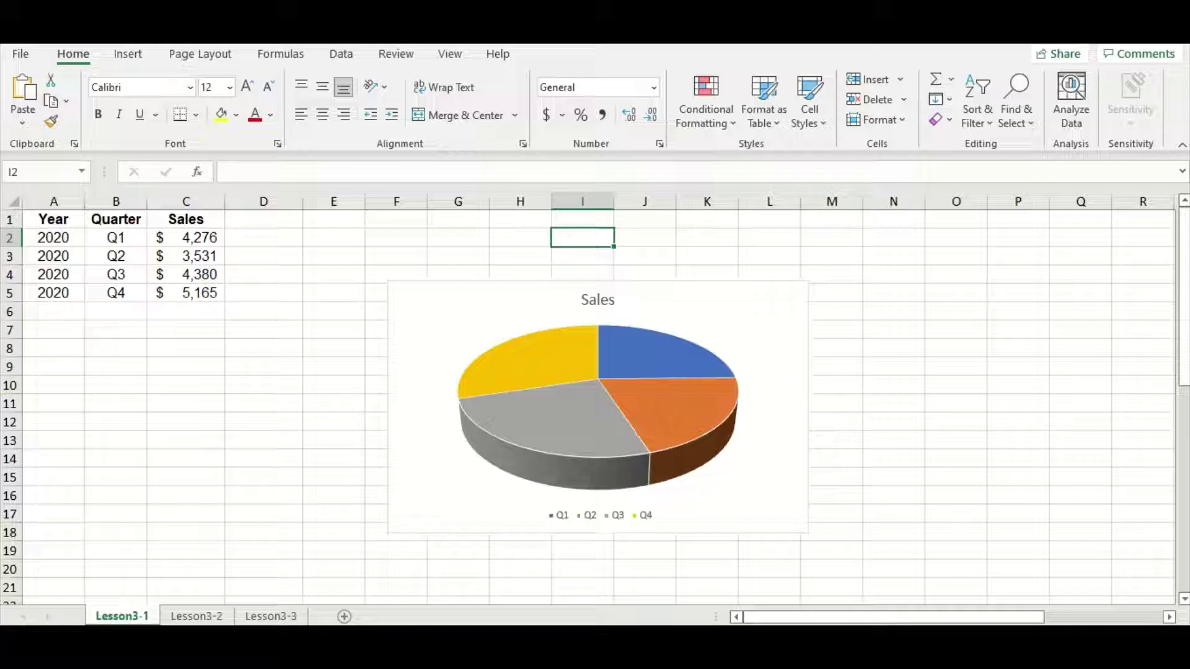
# Drag the 3-D Sales pie chart up and to the right on the sheet
pyautogui.moveTo(855, 617); pyautogui.dragTo(943, 617)
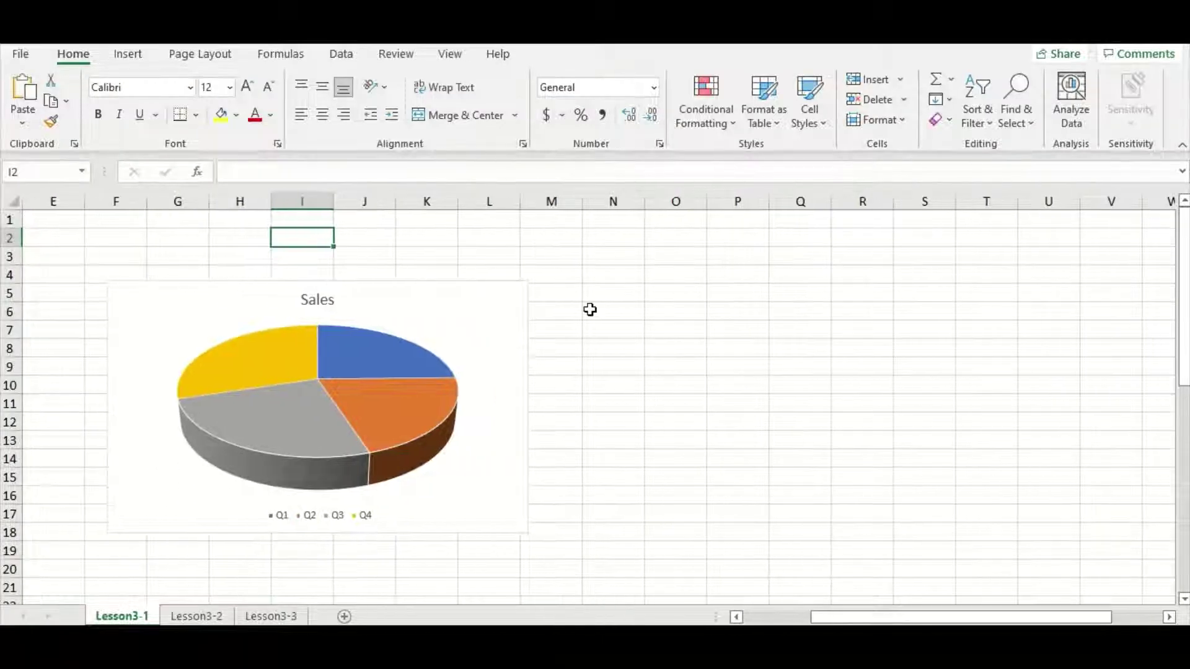
pyautogui.moveTo(493, 301); pyautogui.dragTo(740, 271)
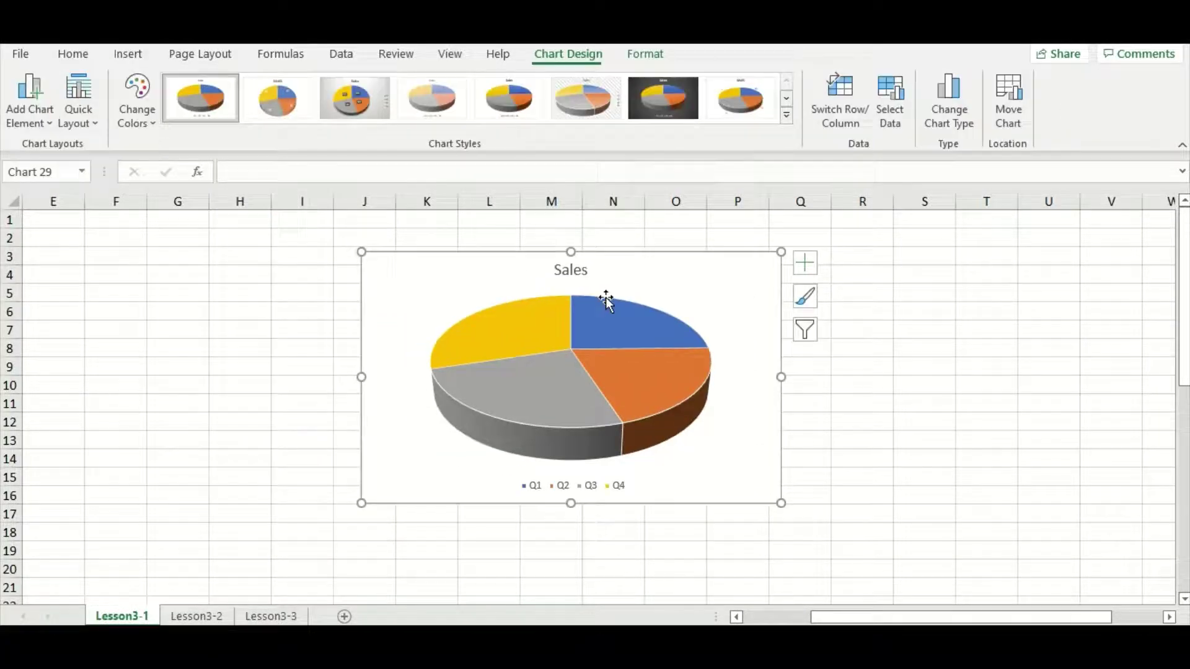
pyautogui.moveTo(627, 346)
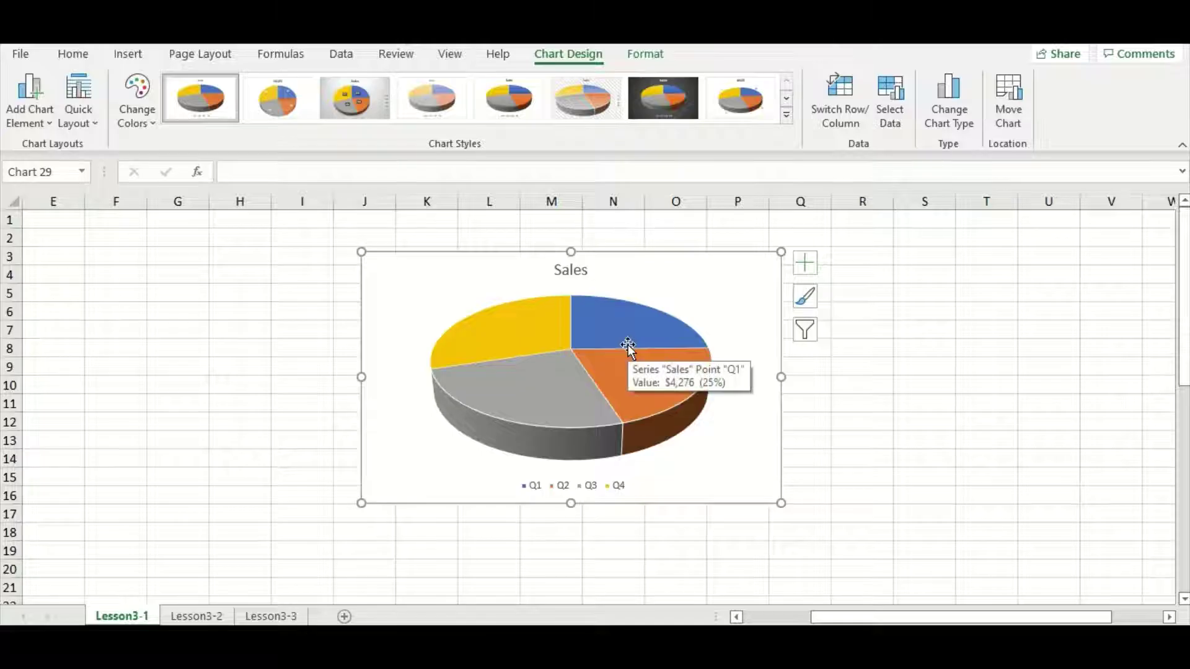
pyautogui.click(846, 381)
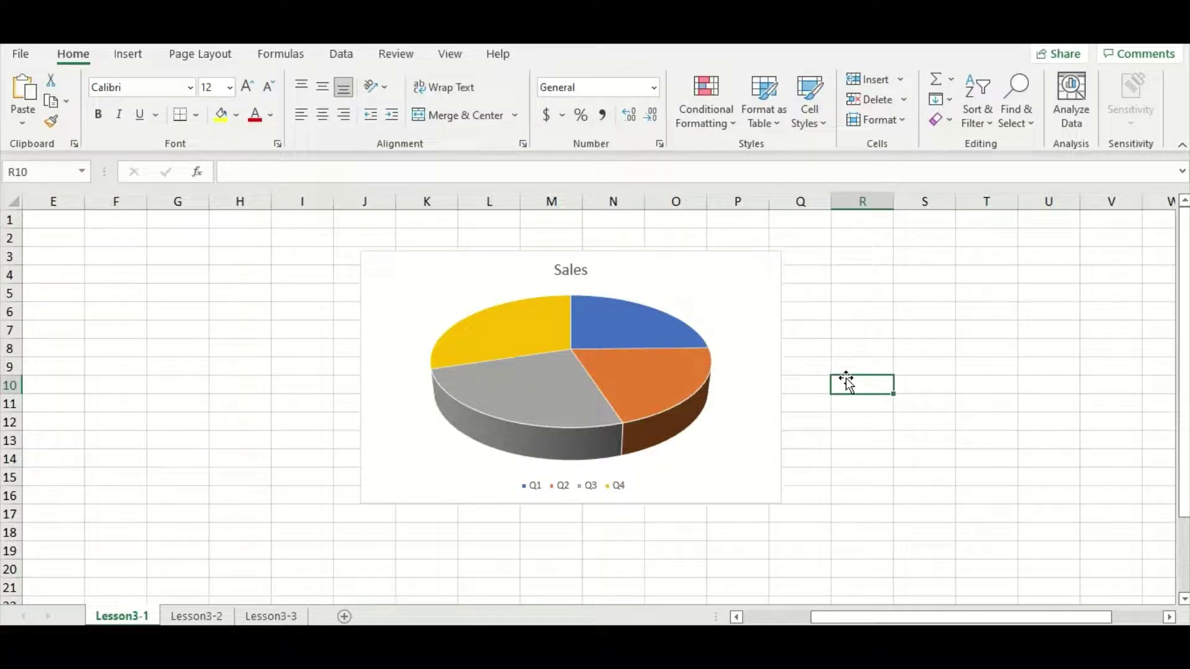
# Select the Sales pie chart and show its chart elements list
pyautogui.moveTo(479, 388)
pyautogui.click(765, 282)
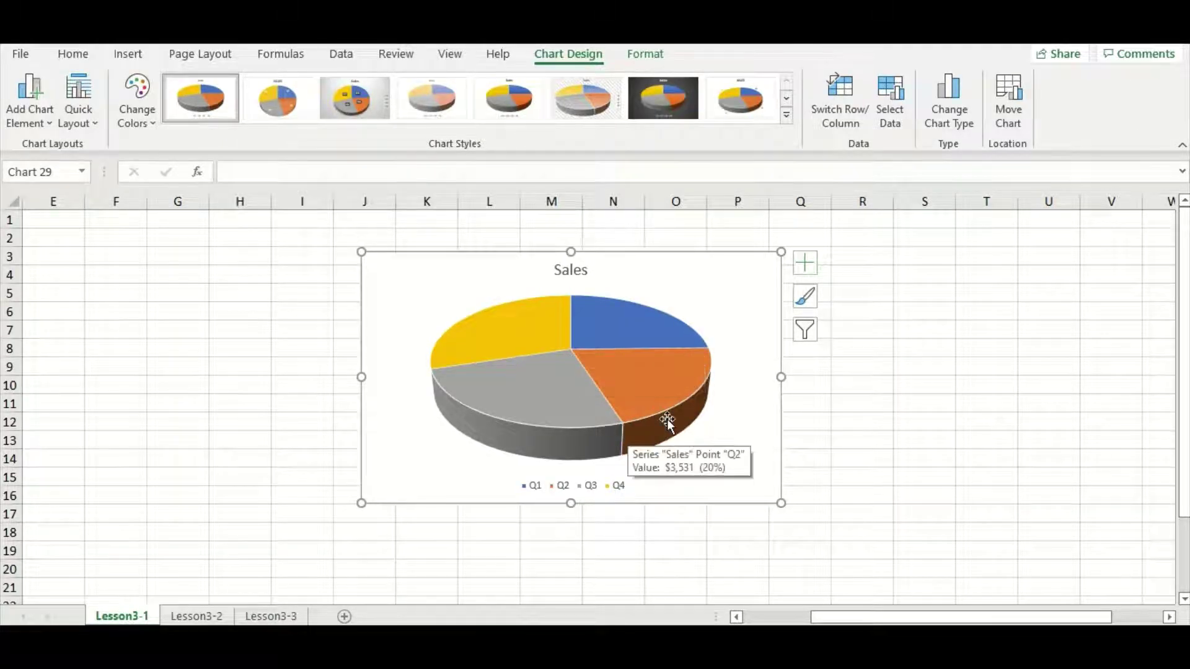
pyautogui.click(803, 264)
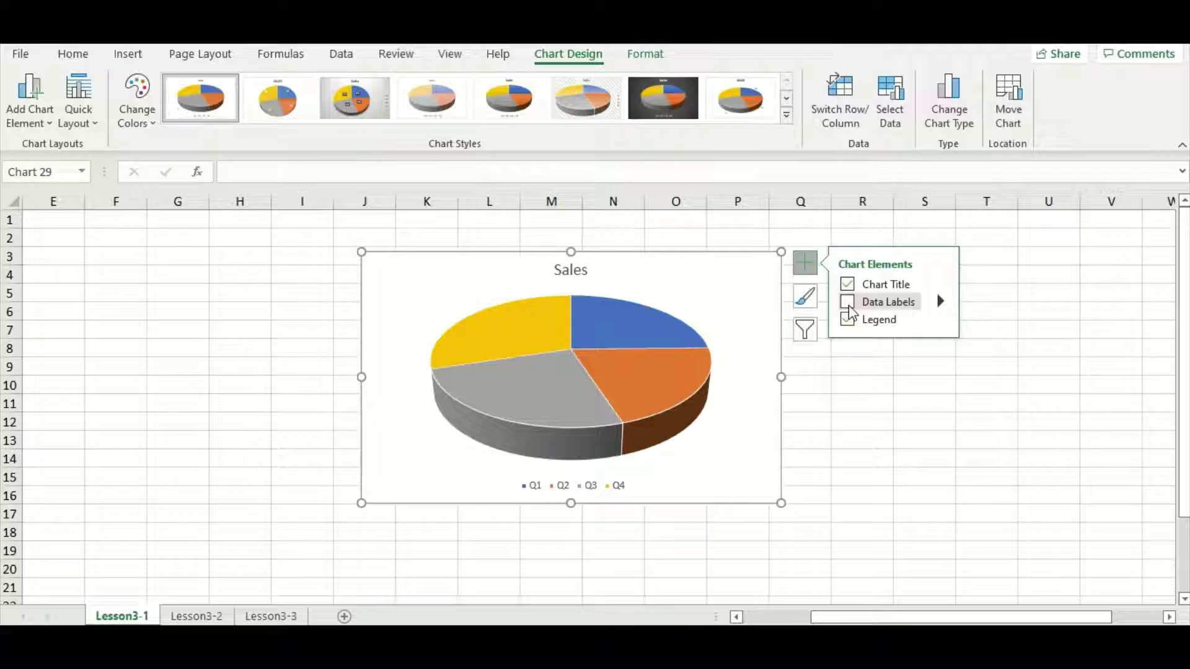
# Turn on data labels so each slice shows its sales value, $3,531 to $5,165
pyautogui.click(847, 303)
pyautogui.click(839, 399)
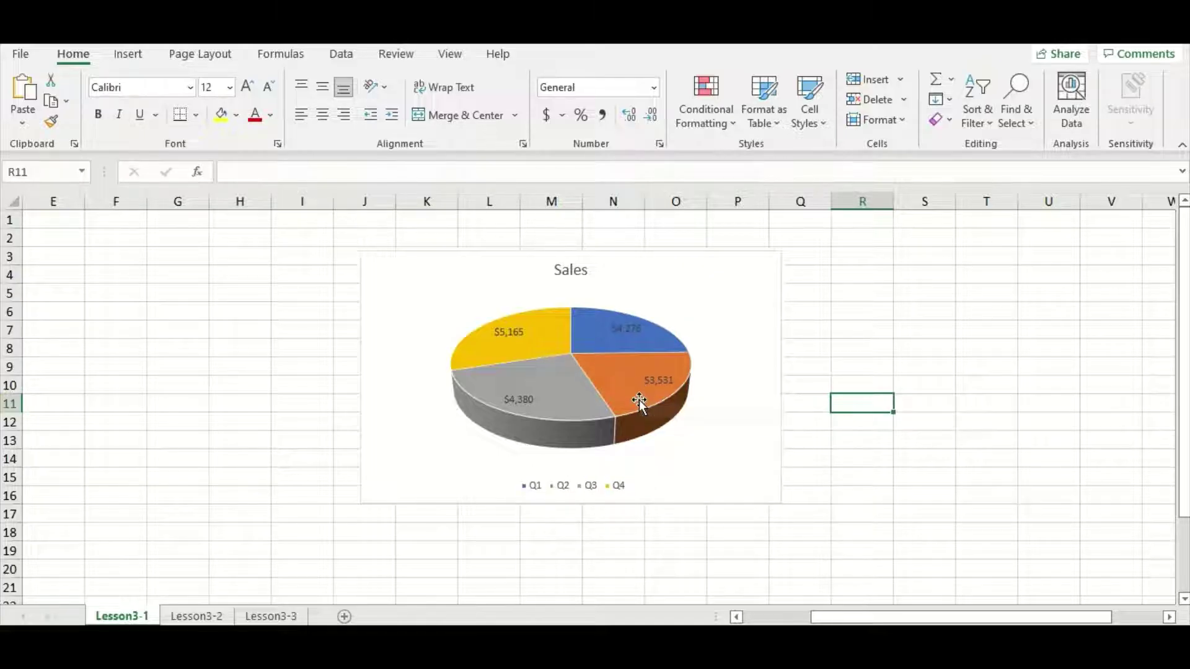
# Format the pie's data labels to include Category Name and sit at Outside End
pyautogui.doubleClick(660, 380)
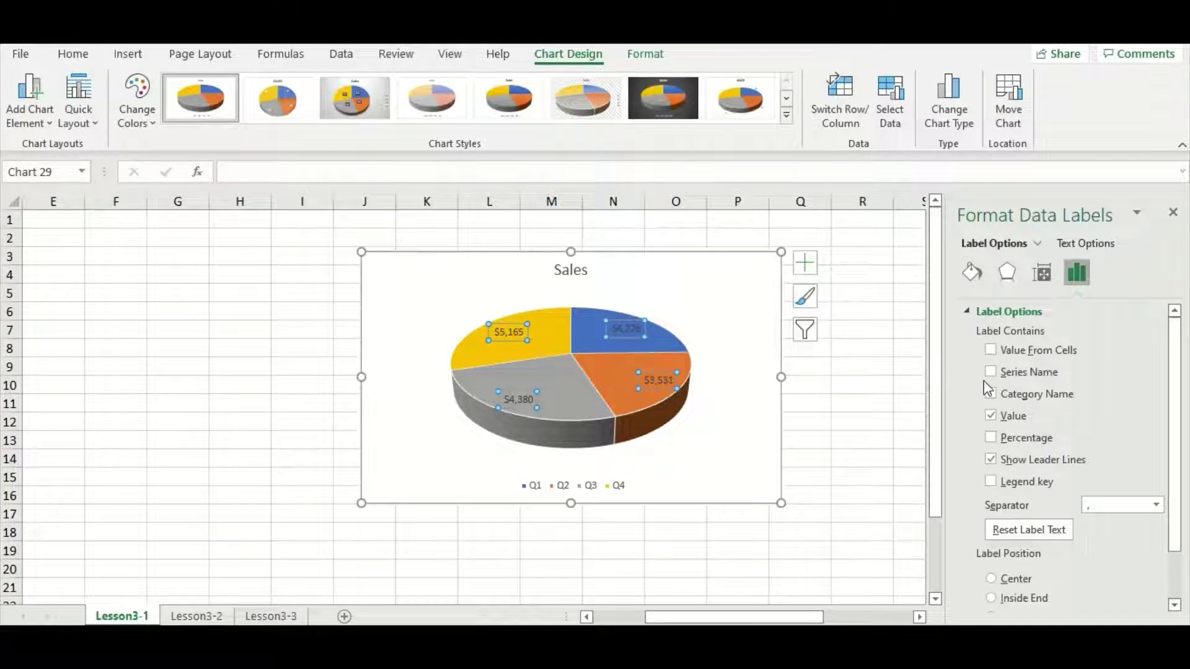
pyautogui.click(992, 395)
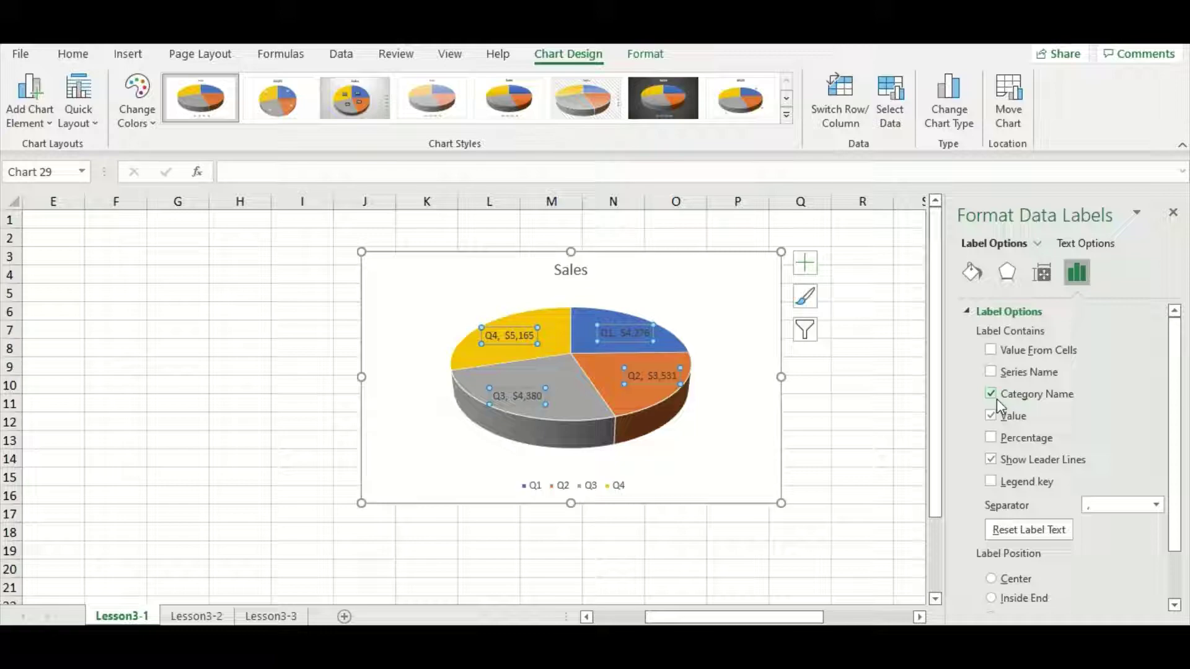
pyautogui.scroll(-3, 1005, 388)
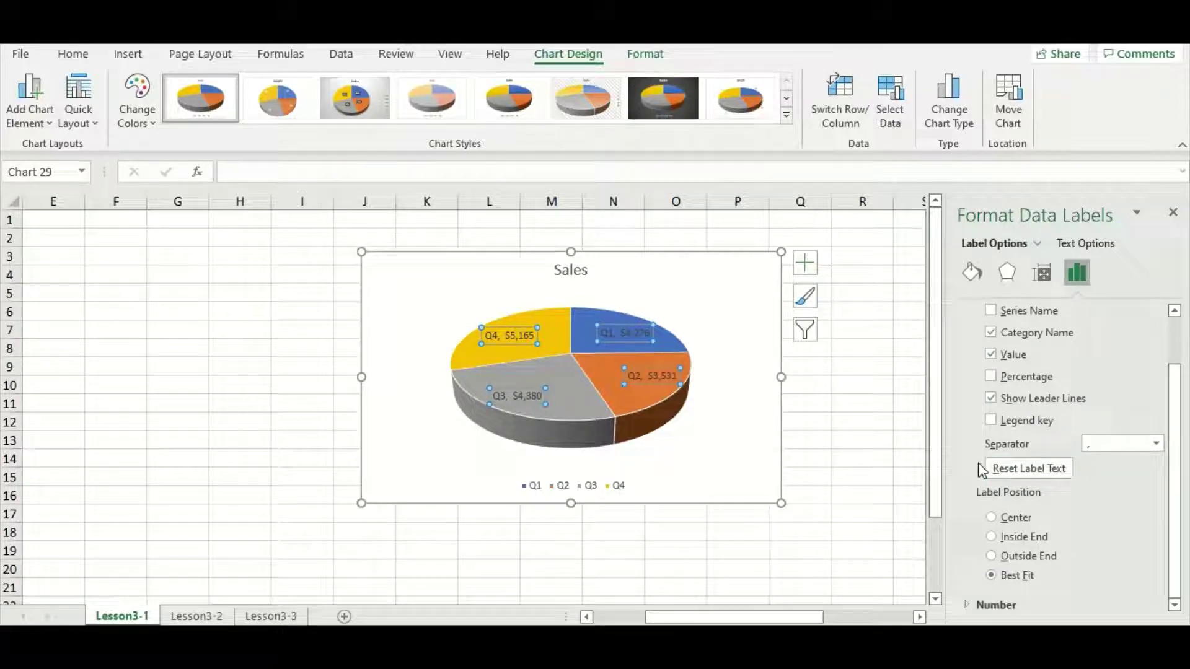
pyautogui.scroll(3, 1013, 533)
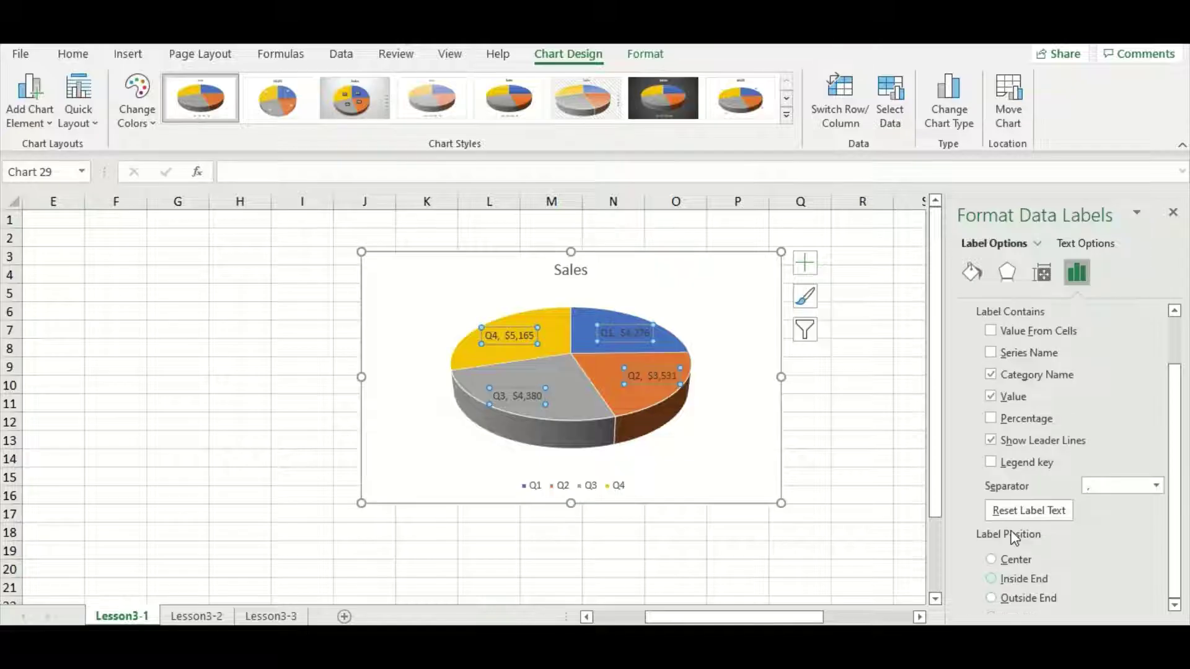
pyautogui.scroll(-3, 985, 542)
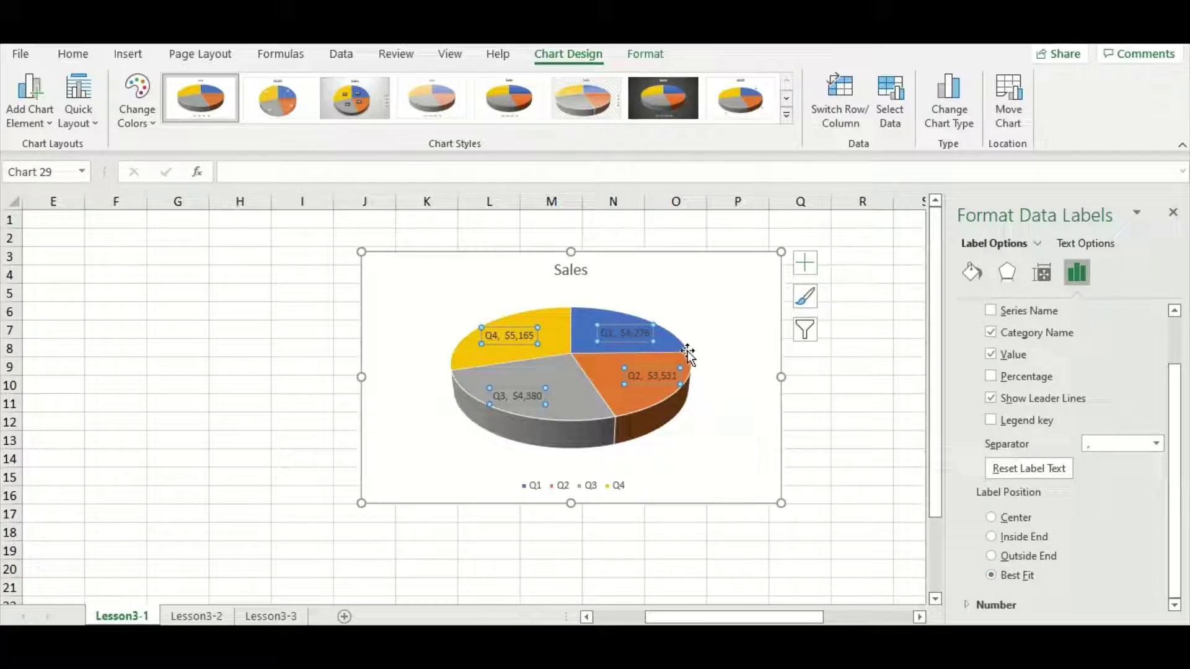
pyautogui.click(991, 556)
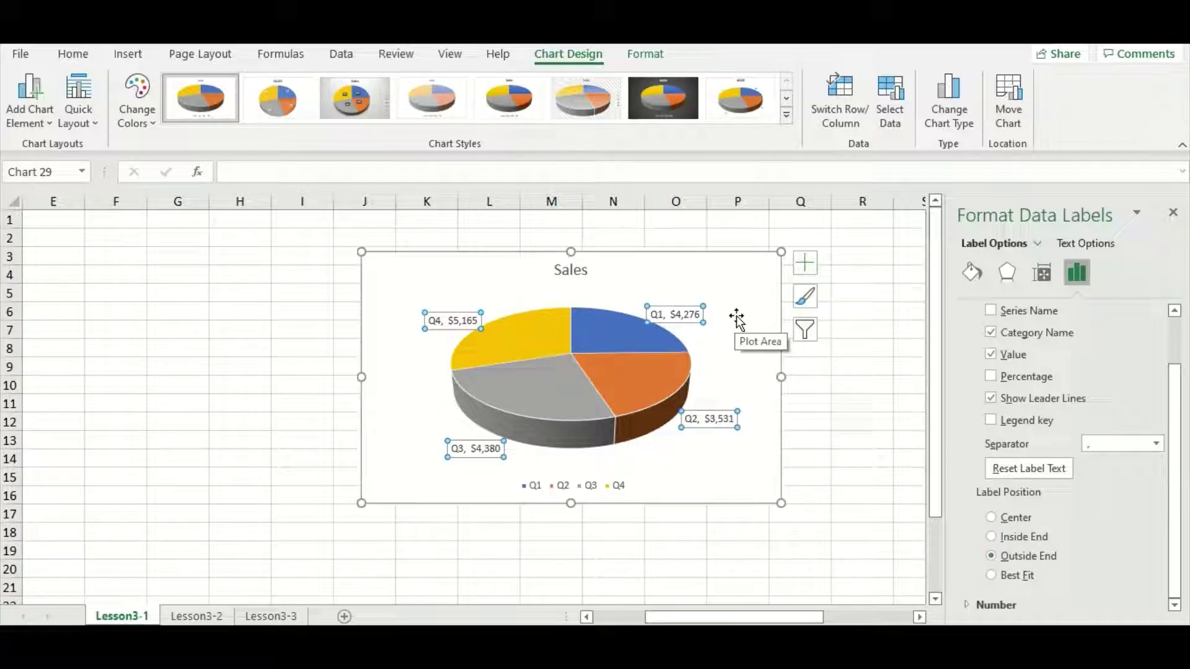
pyautogui.click(750, 241)
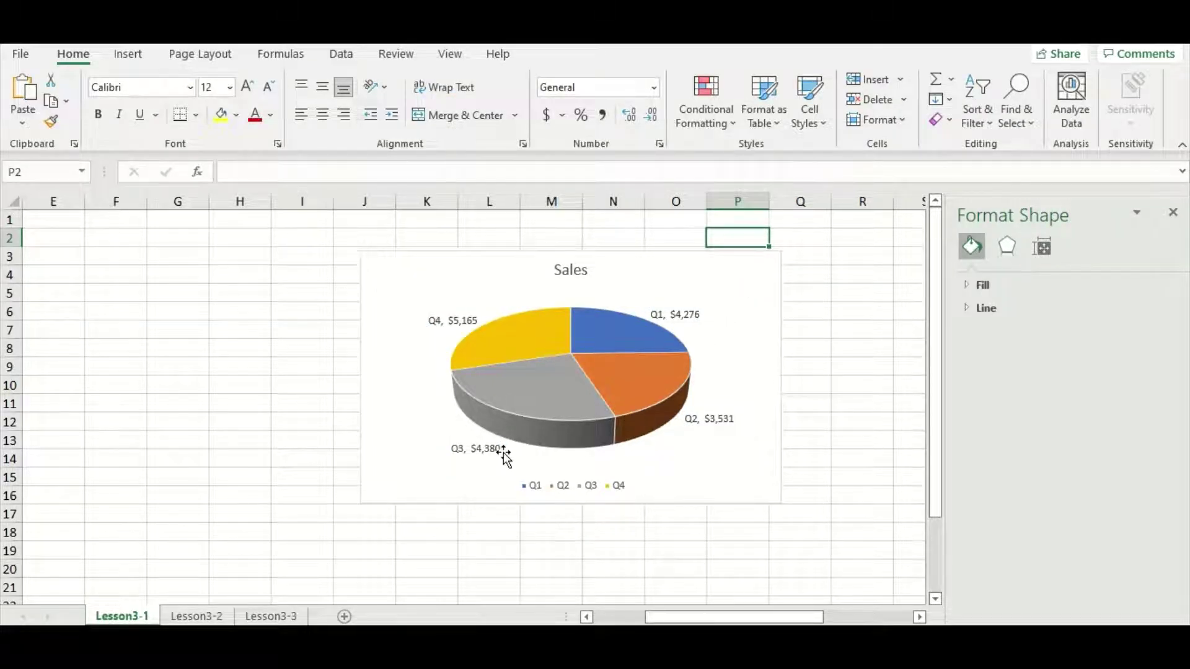
pyautogui.moveTo(596, 420)
pyautogui.moveTo(752, 617); pyautogui.dragTo(714, 617)
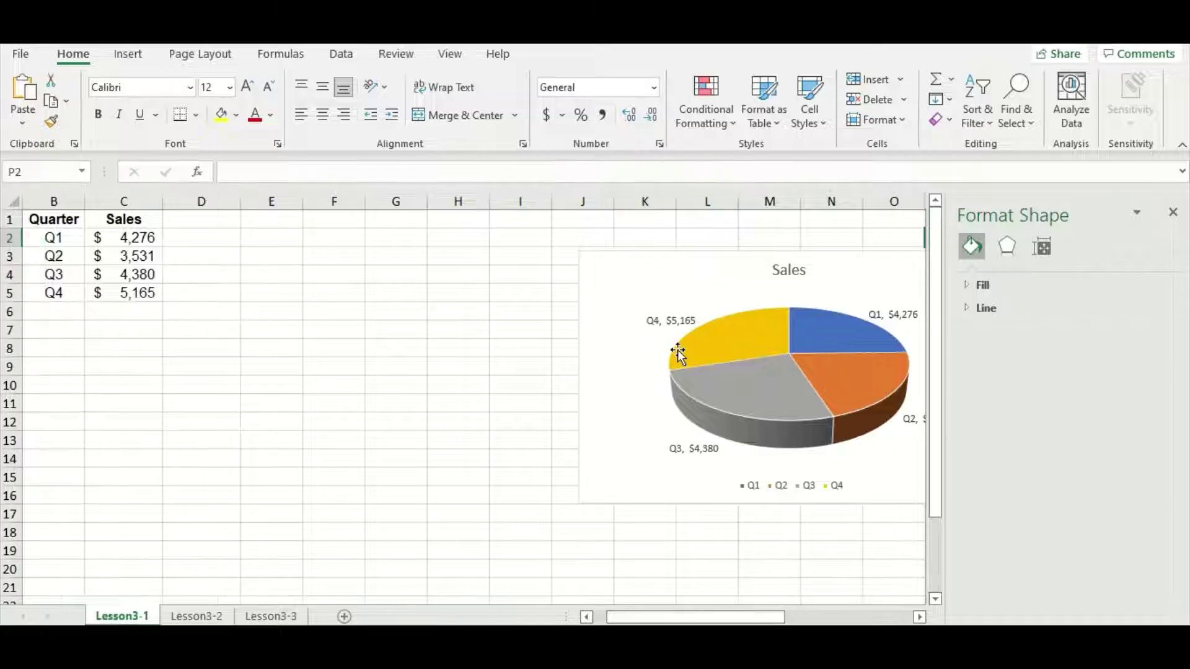
# Move the 3-D Sales pie chart left, beside the sales table
pyautogui.moveTo(700, 286); pyautogui.dragTo(310, 248)
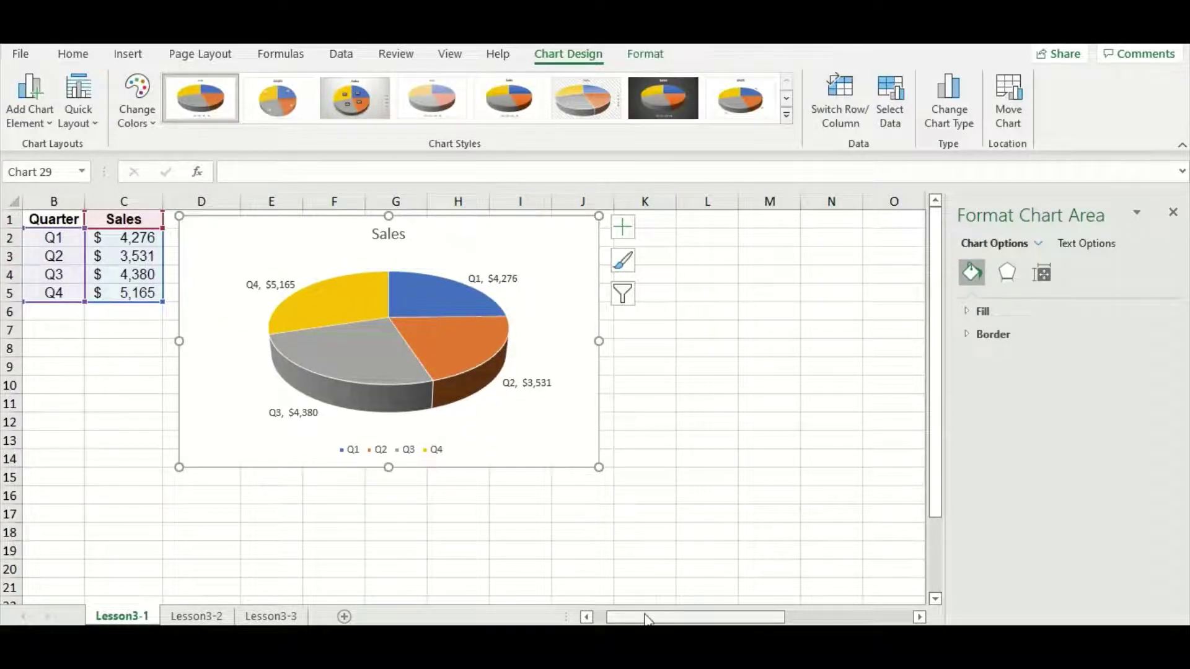
pyautogui.moveTo(646, 619); pyautogui.dragTo(635, 617)
pyautogui.click(499, 551)
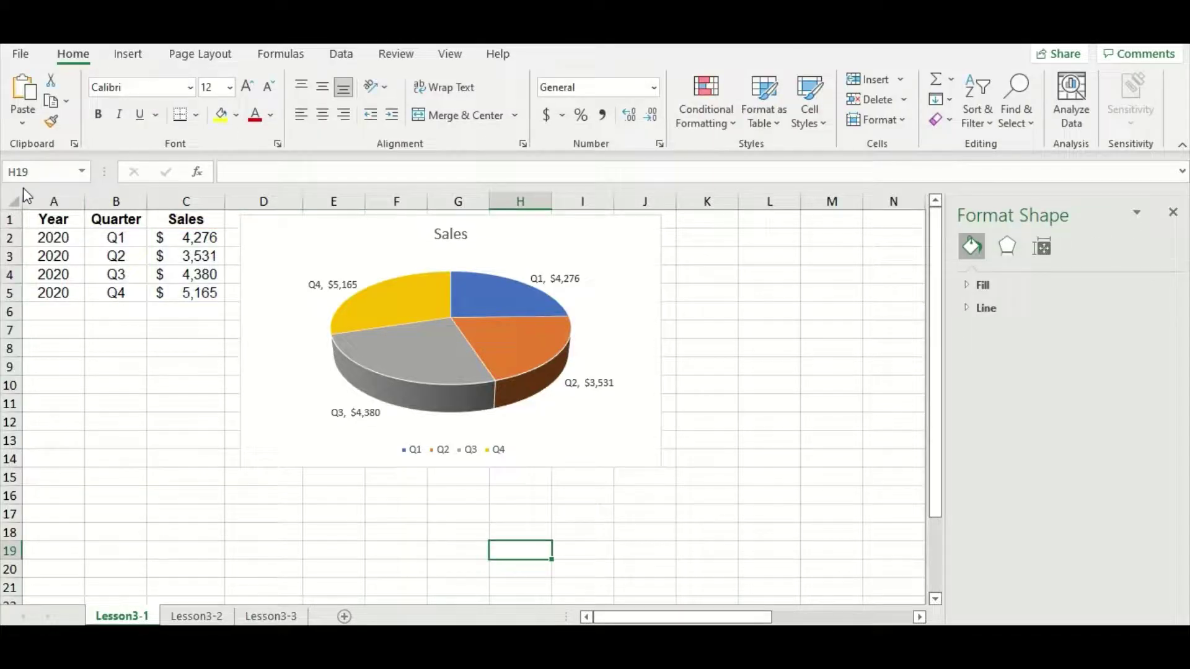
# Insert a 2-D pie chart of B1:C5 and place it beside the 3-D pie
pyautogui.moveTo(103, 220); pyautogui.dragTo(214, 292)
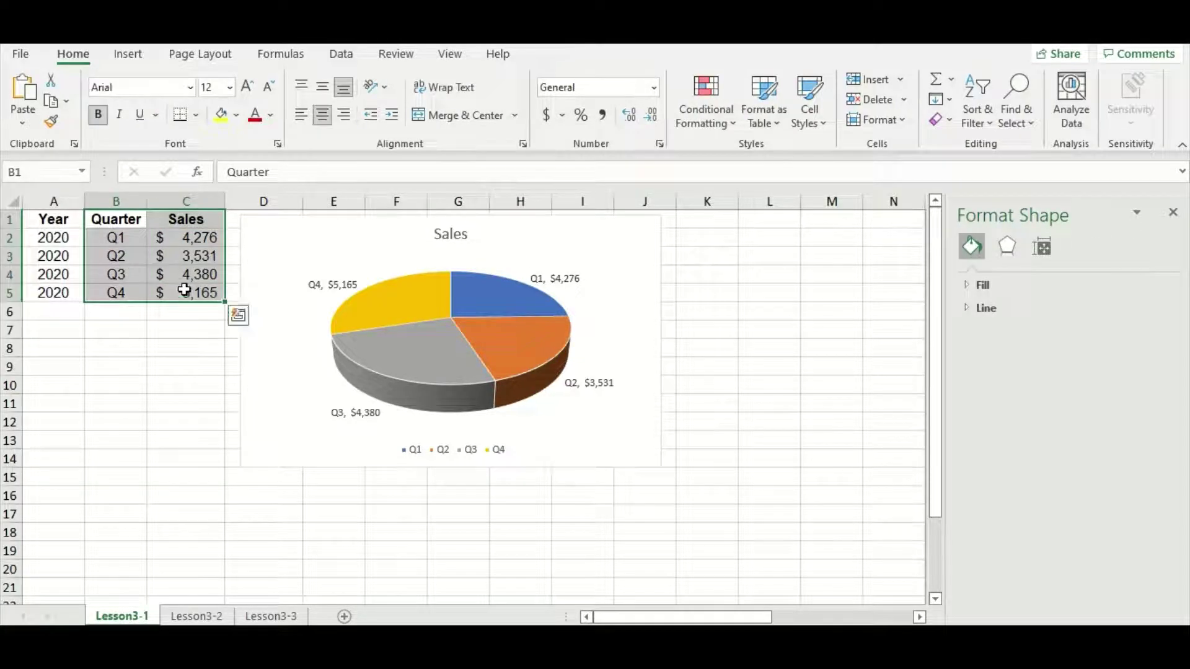
pyautogui.click(127, 54)
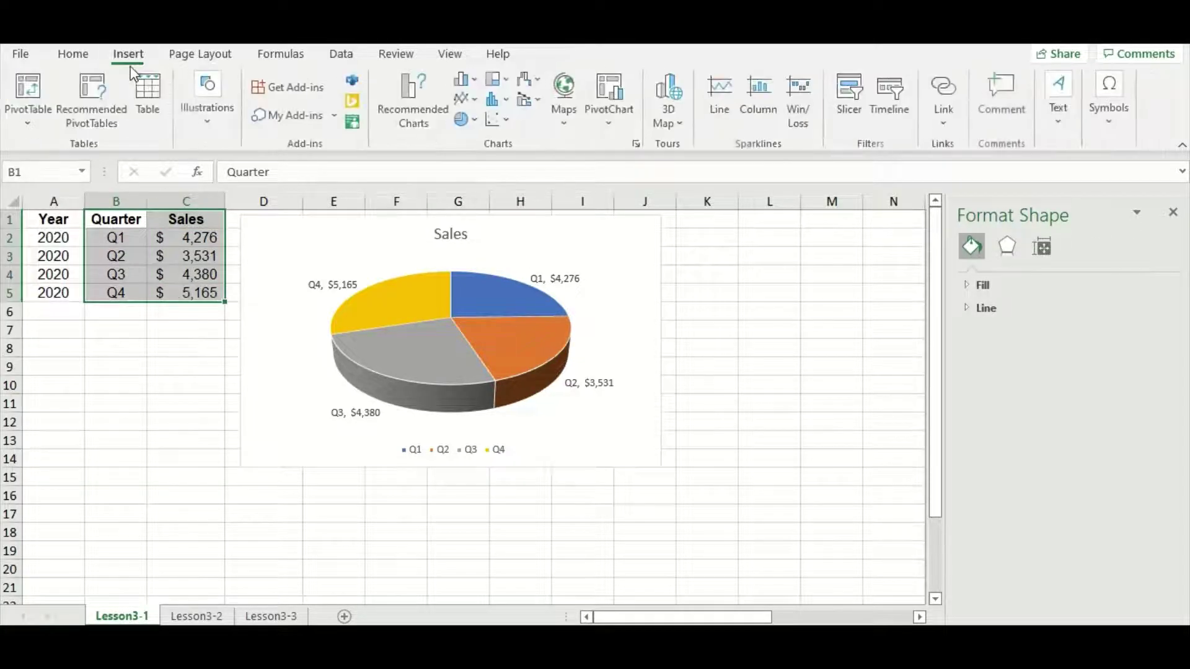
pyautogui.click(466, 121)
pyautogui.click(479, 176)
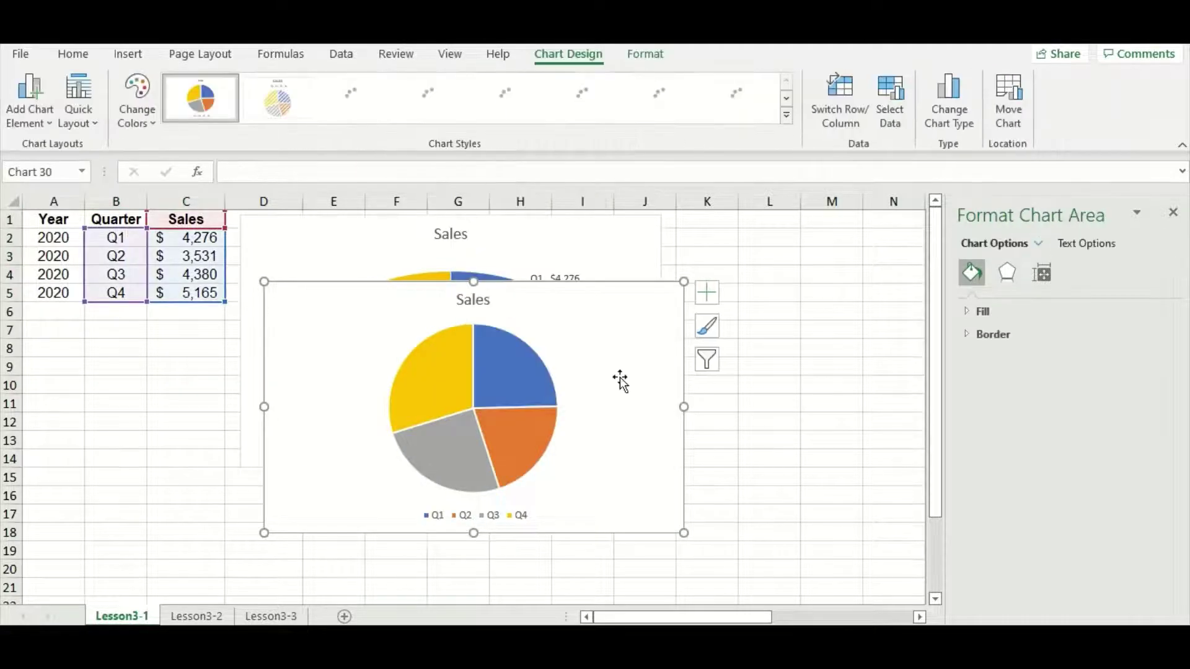
pyautogui.moveTo(610, 364); pyautogui.dragTo(942, 350)
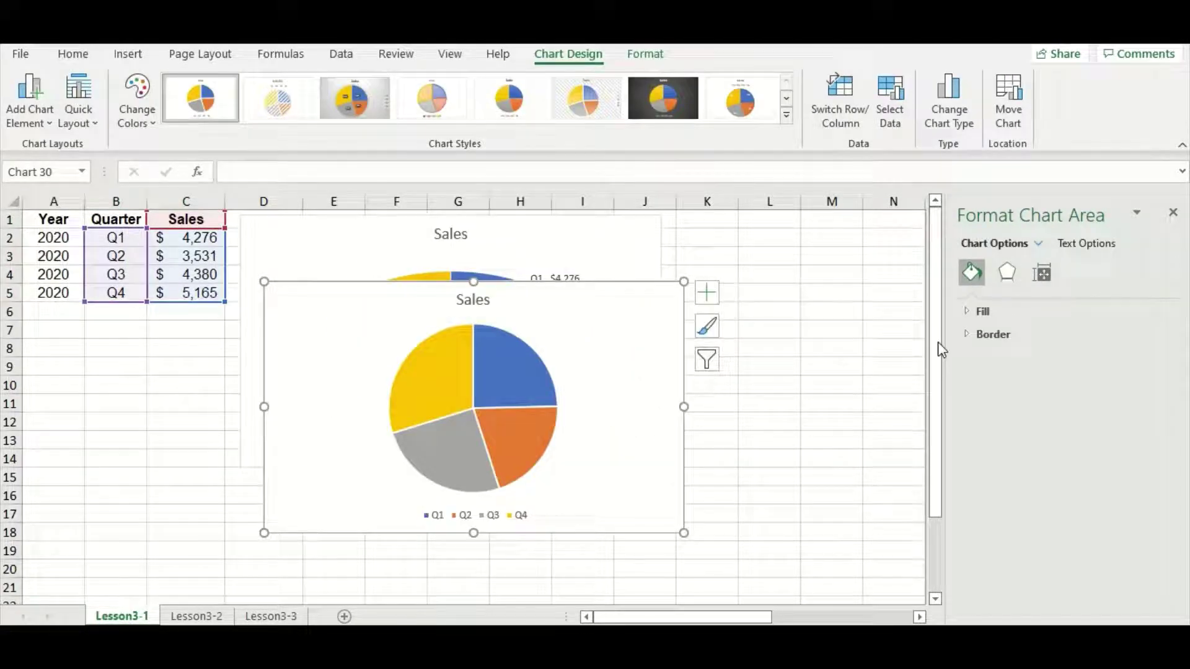
pyautogui.moveTo(707, 616); pyautogui.dragTo(758, 616)
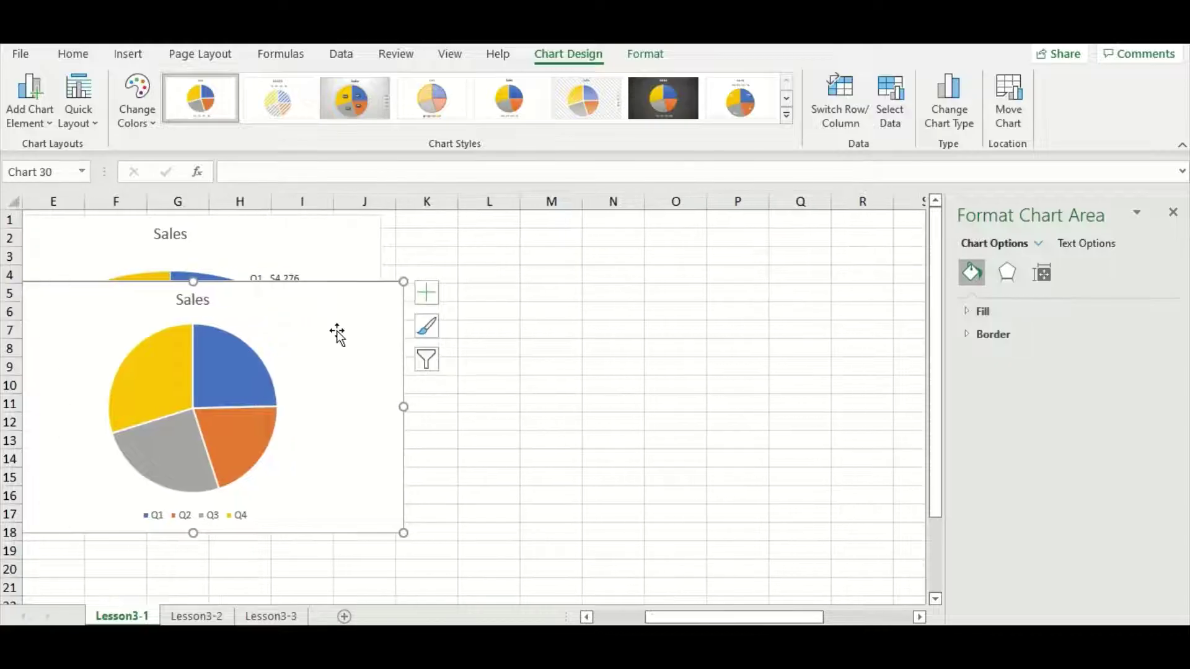
pyautogui.moveTo(336, 334); pyautogui.dragTo(738, 265)
# Add data labels to the 2-D Sales pie's slices
pyautogui.click(826, 227)
pyautogui.click(869, 265)
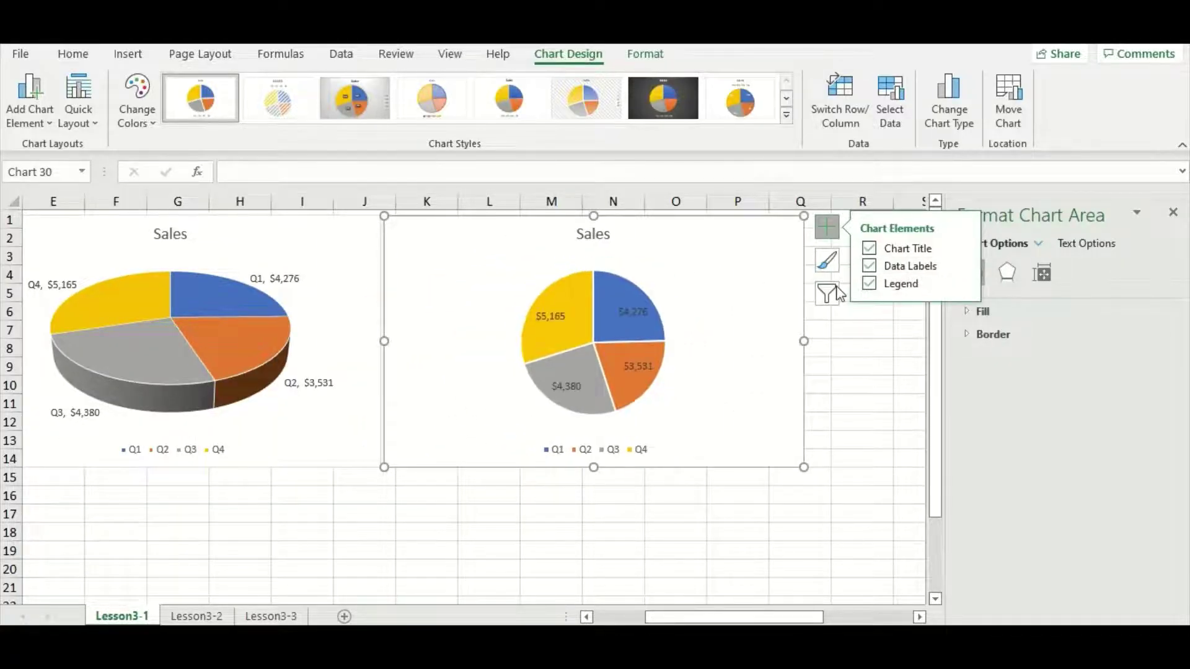
pyautogui.click(642, 365)
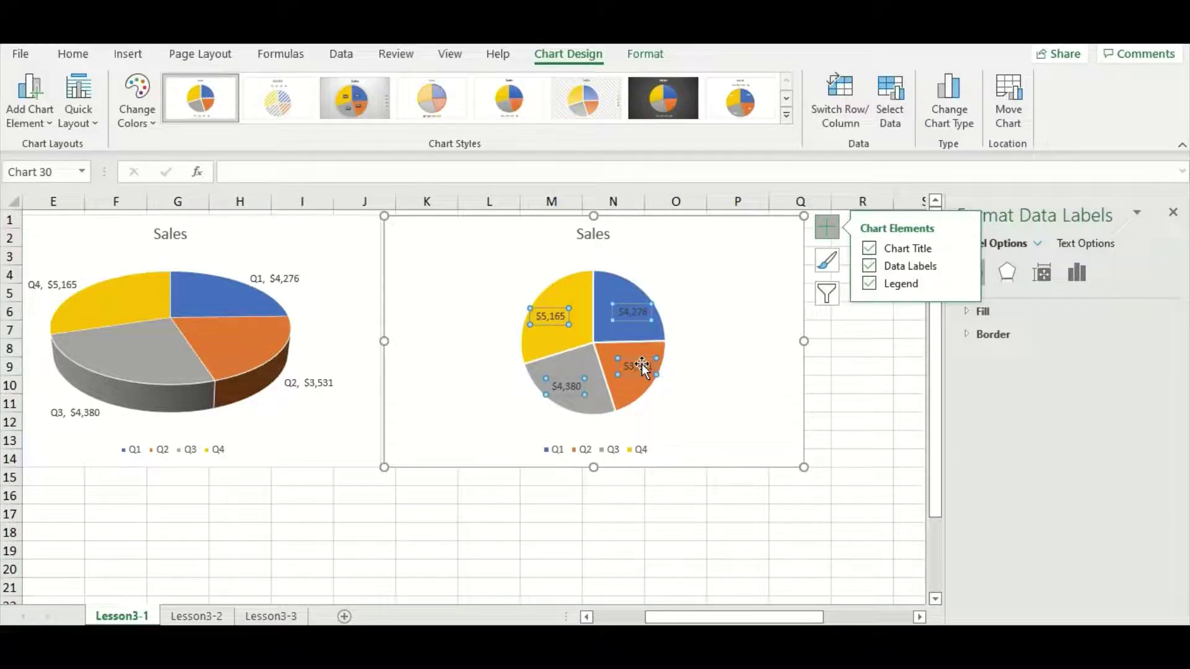
pyautogui.rightClick(642, 365)
pyautogui.press('Escape')
# Make the 2-D pie labels show Category Name with values at Outside End
pyautogui.rightClick(638, 317)
pyautogui.click(685, 529)
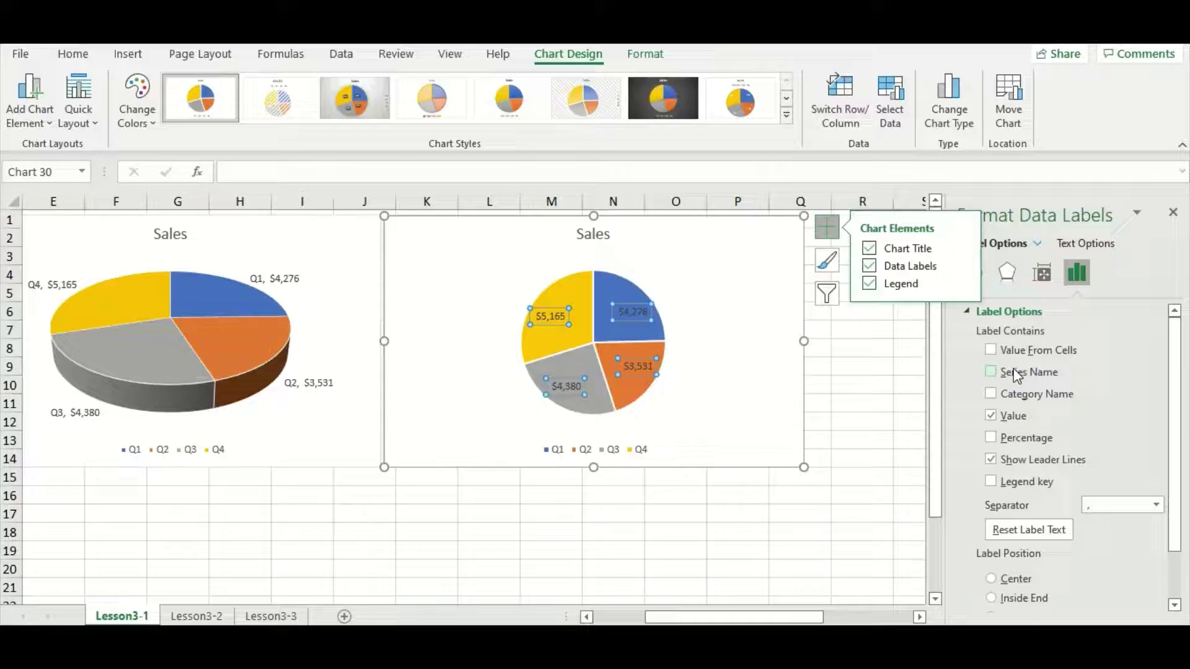
pyautogui.click(990, 394)
pyautogui.scroll(-2, 1004, 477)
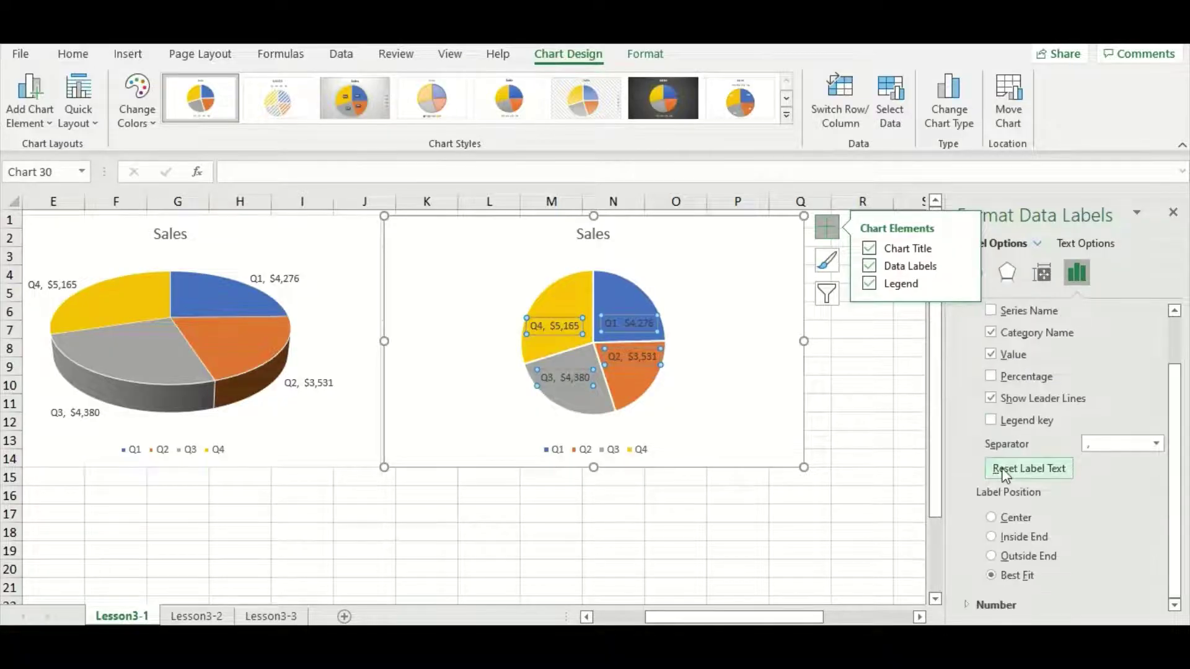
pyautogui.click(990, 556)
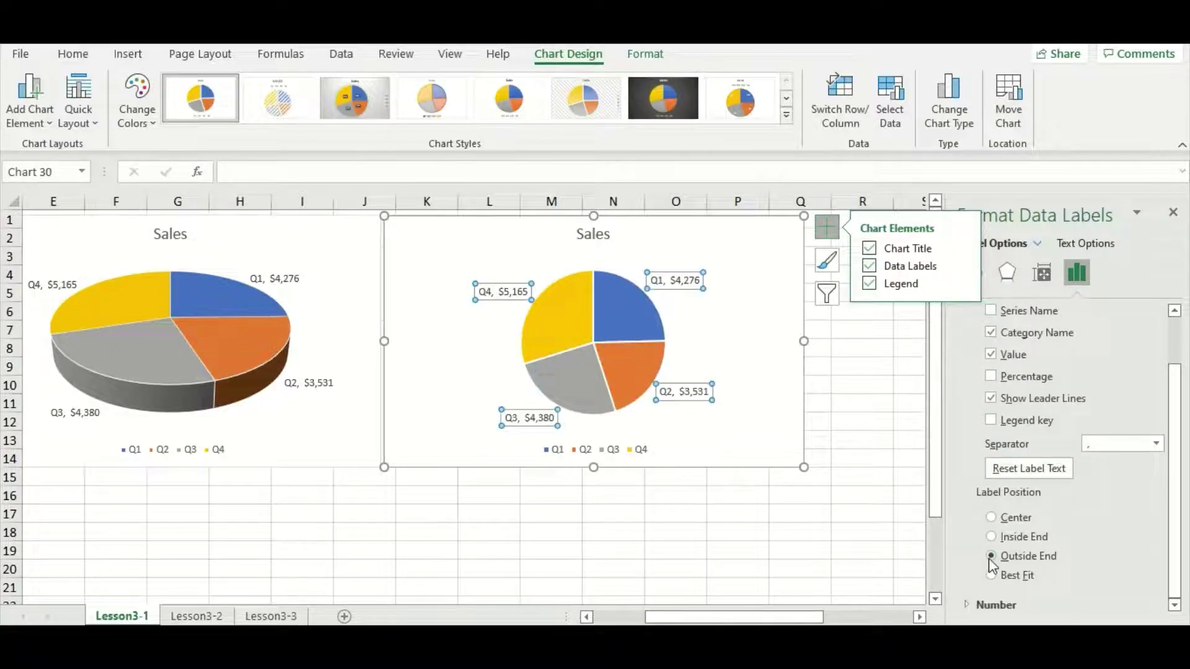
pyautogui.click(883, 532)
pyautogui.moveTo(818, 616); pyautogui.dragTo(807, 618)
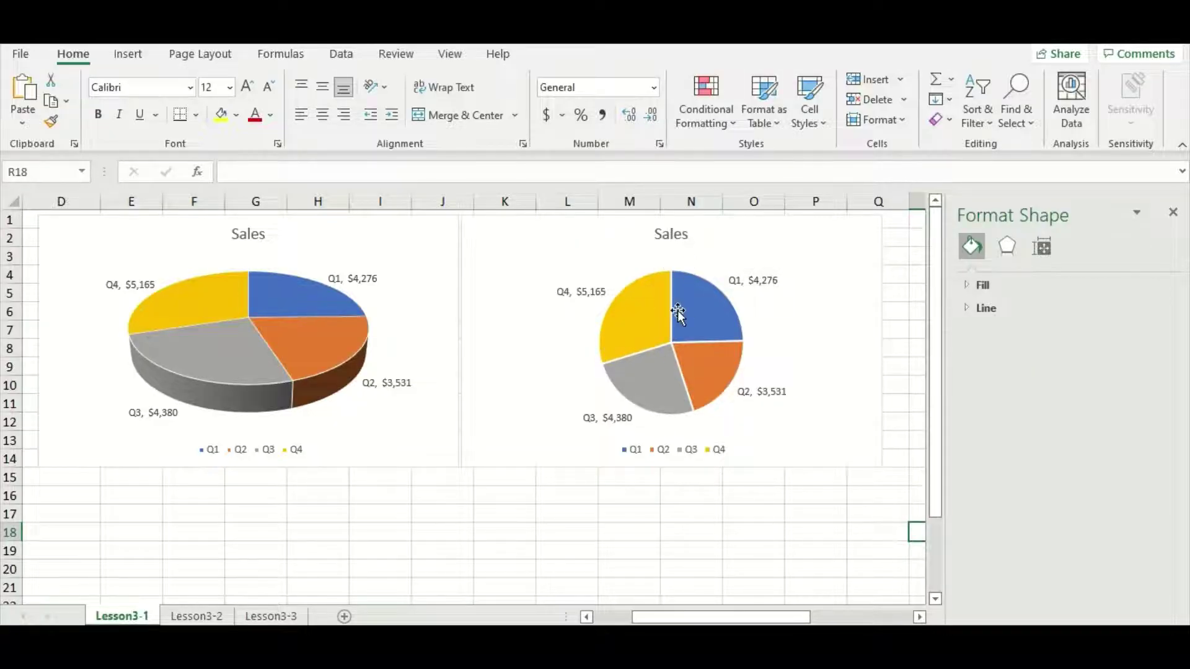
# Move to the Lesson3-2 sheet with Ctrl+Page Down
pyautogui.moveTo(668, 335)
pyautogui.hotkey('ctrl', 'pagedown')
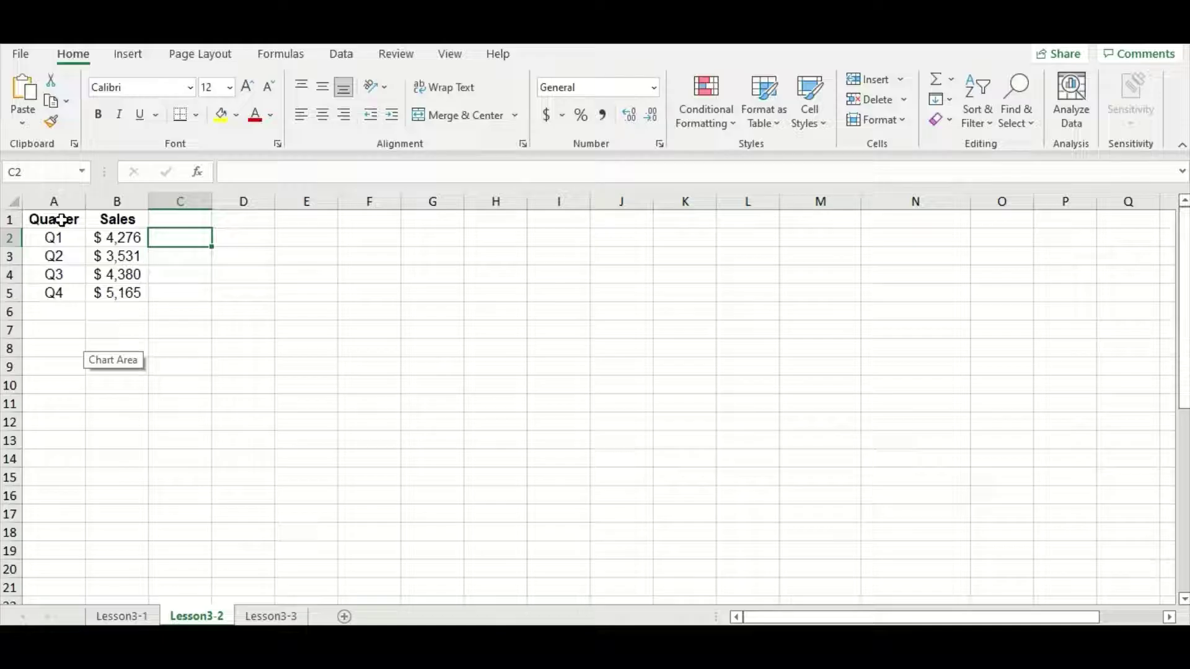
# Insert a treemap of the A1:B5 quarterly sales and place it beside the table
pyautogui.moveTo(61, 220); pyautogui.dragTo(111, 292)
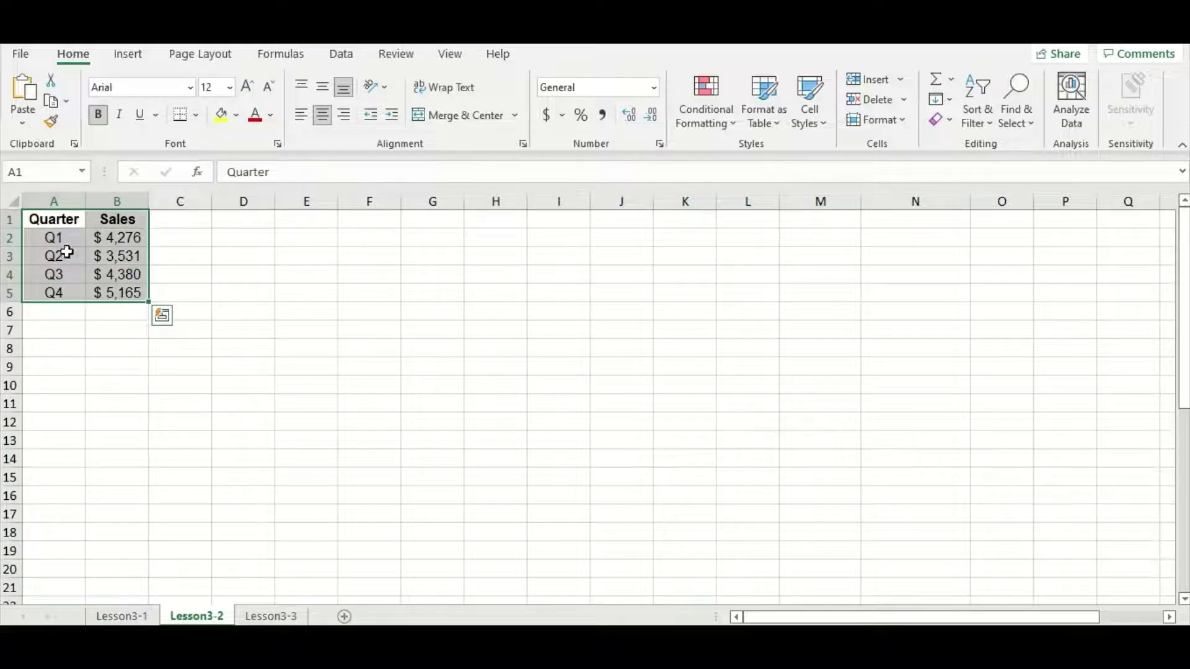
pyautogui.click(132, 59)
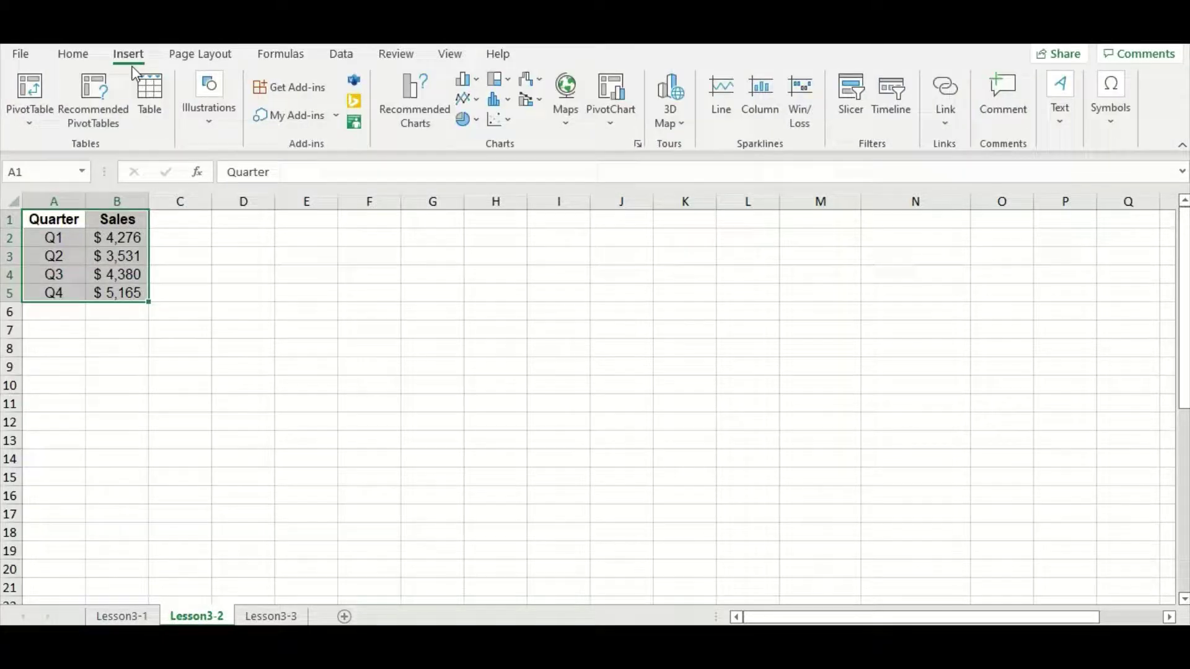
pyautogui.click(503, 83)
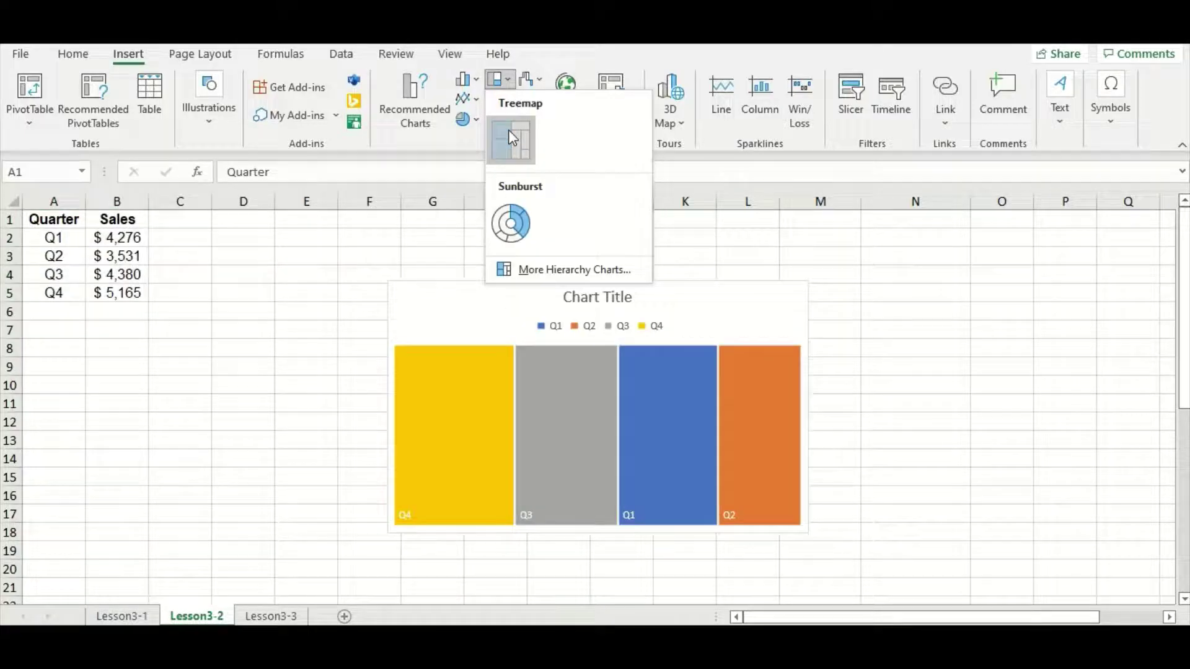
pyautogui.click(509, 134)
pyautogui.moveTo(493, 310); pyautogui.dragTo(291, 254)
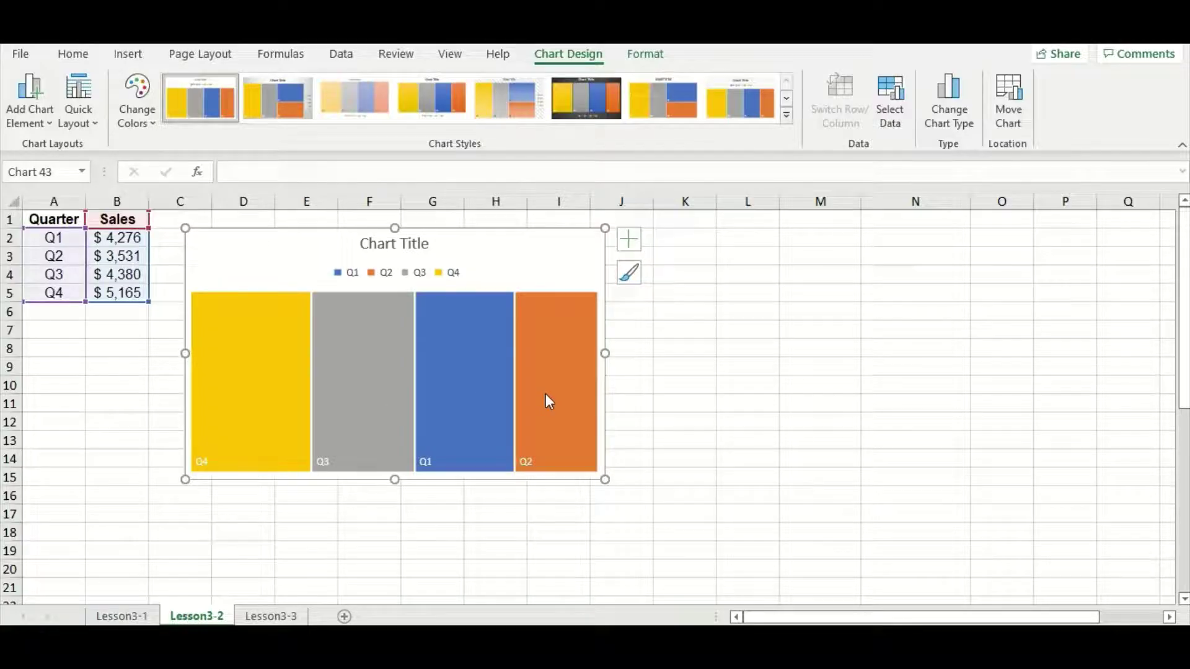
pyautogui.click(647, 368)
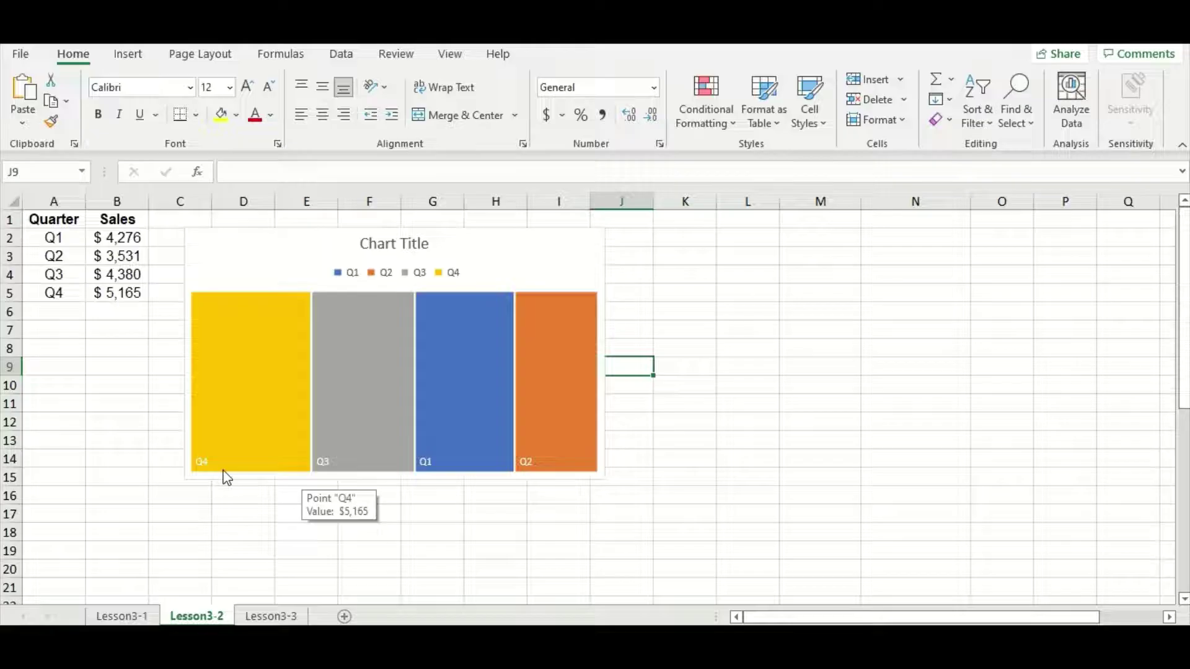
# Tick Value in the treemap's label options so labels read like Q1, $4,276
pyautogui.moveTo(204, 477)
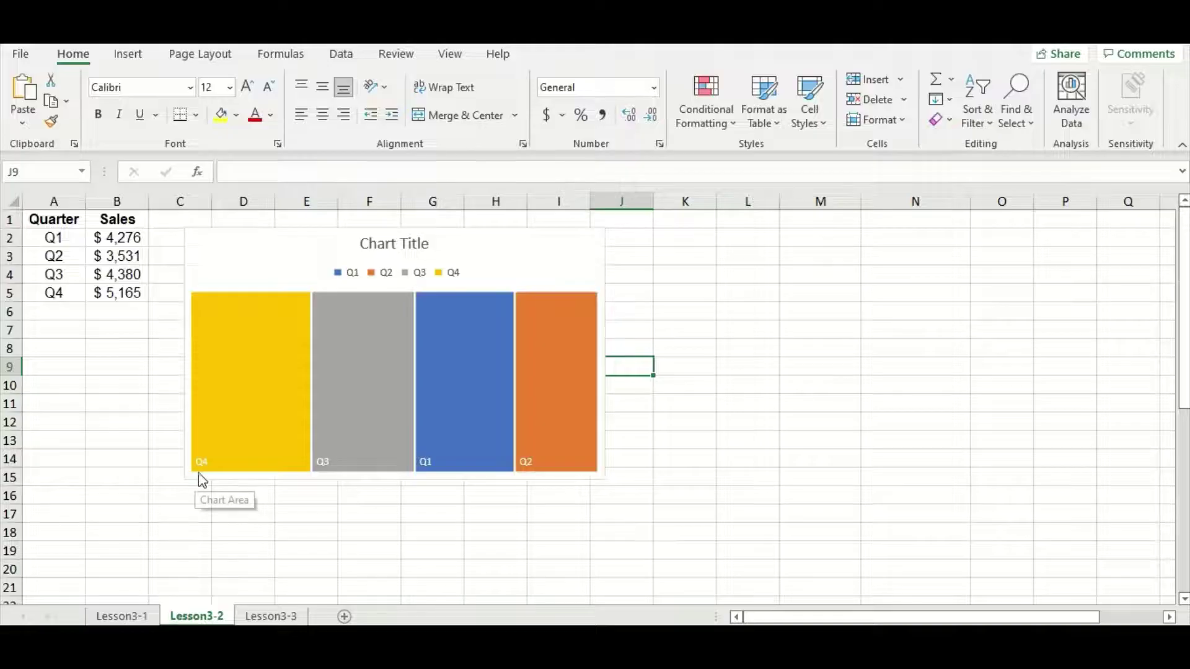
pyautogui.click(200, 471)
pyautogui.doubleClick(201, 462)
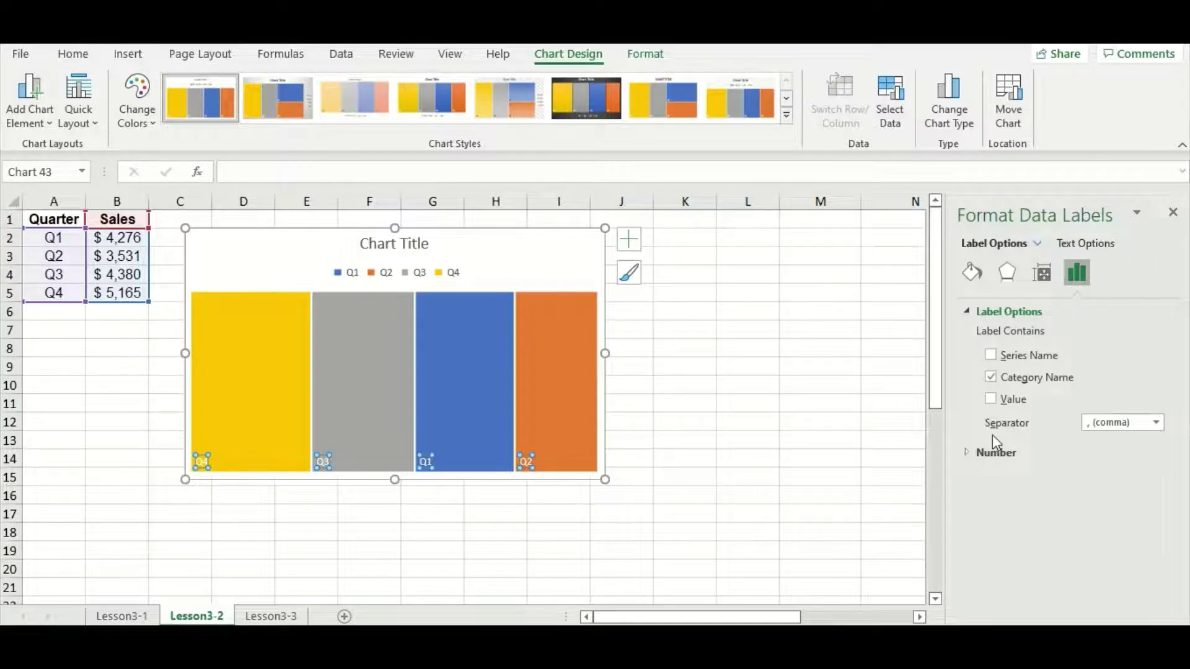
pyautogui.click(991, 401)
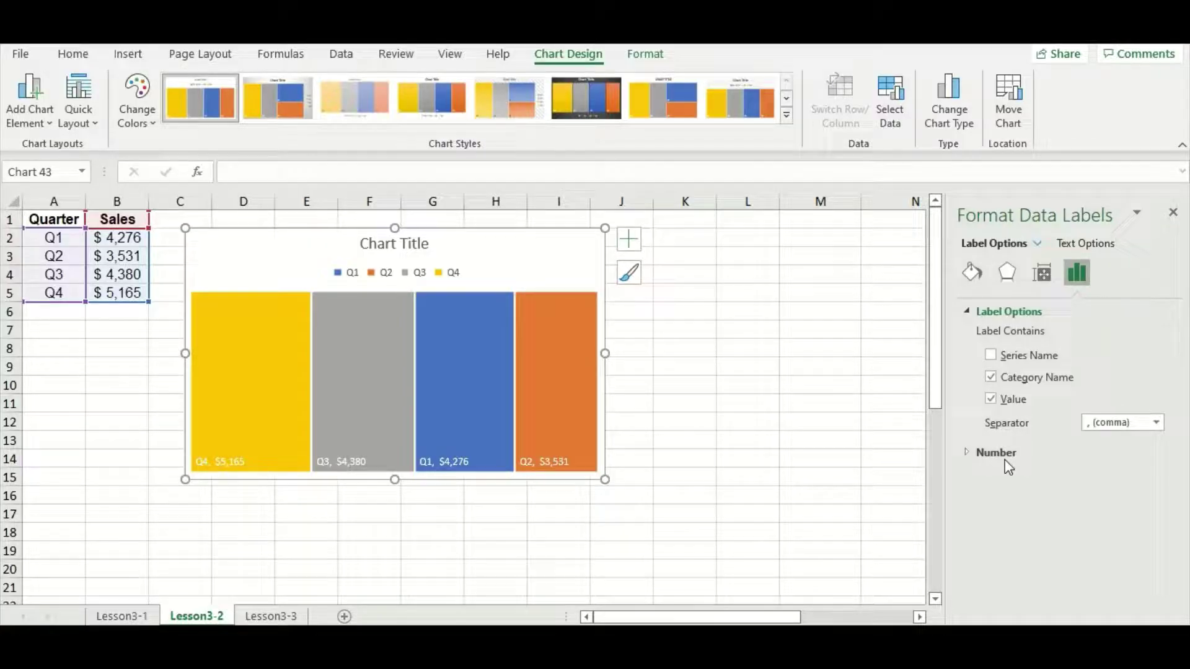
pyautogui.click(1172, 212)
pyautogui.click(914, 309)
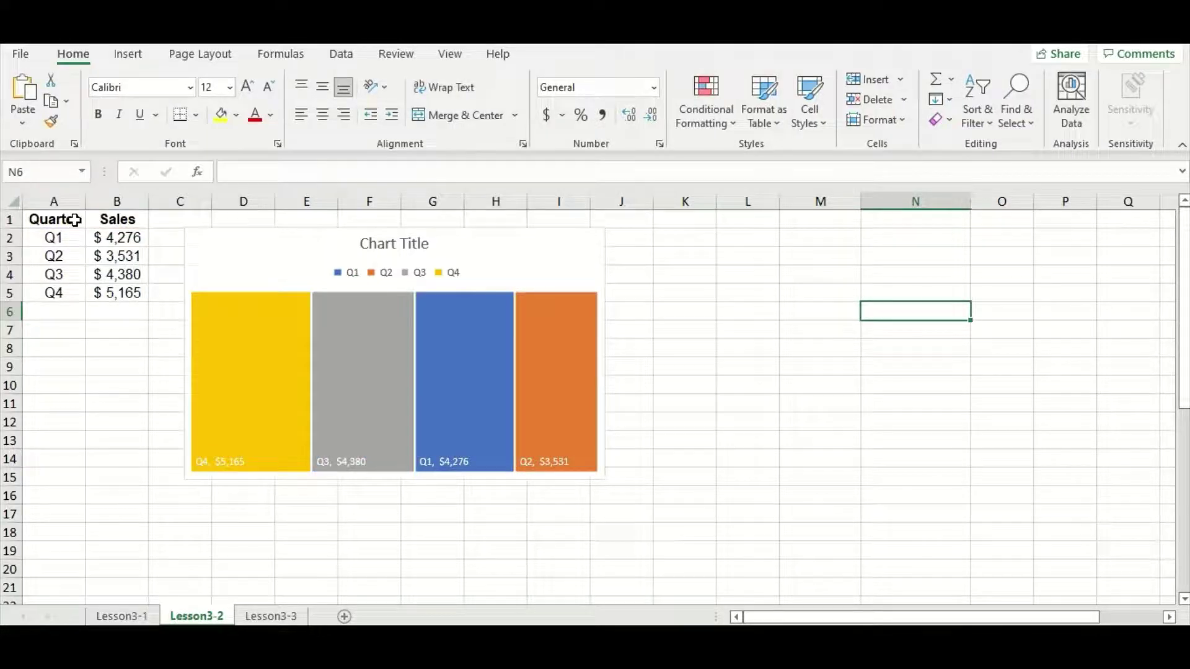
# Insert a 2-D pie chart of the Quarter and Sales data and move it toward columns K–P
pyautogui.moveTo(56, 219); pyautogui.dragTo(118, 286)
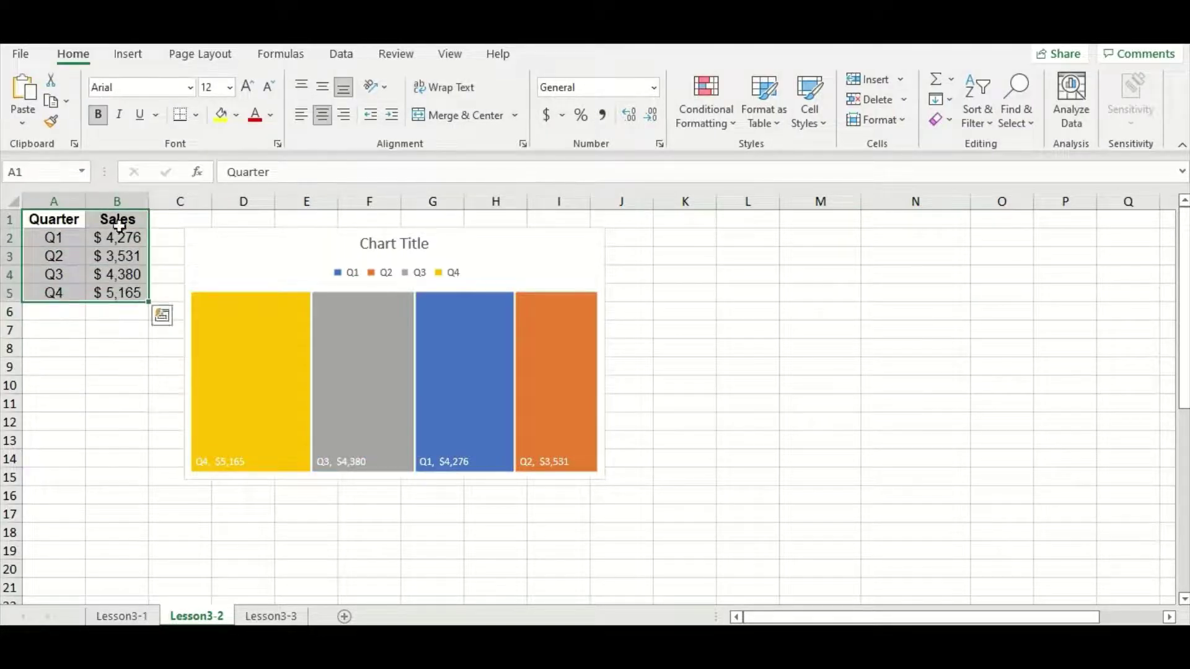
pyautogui.click(128, 54)
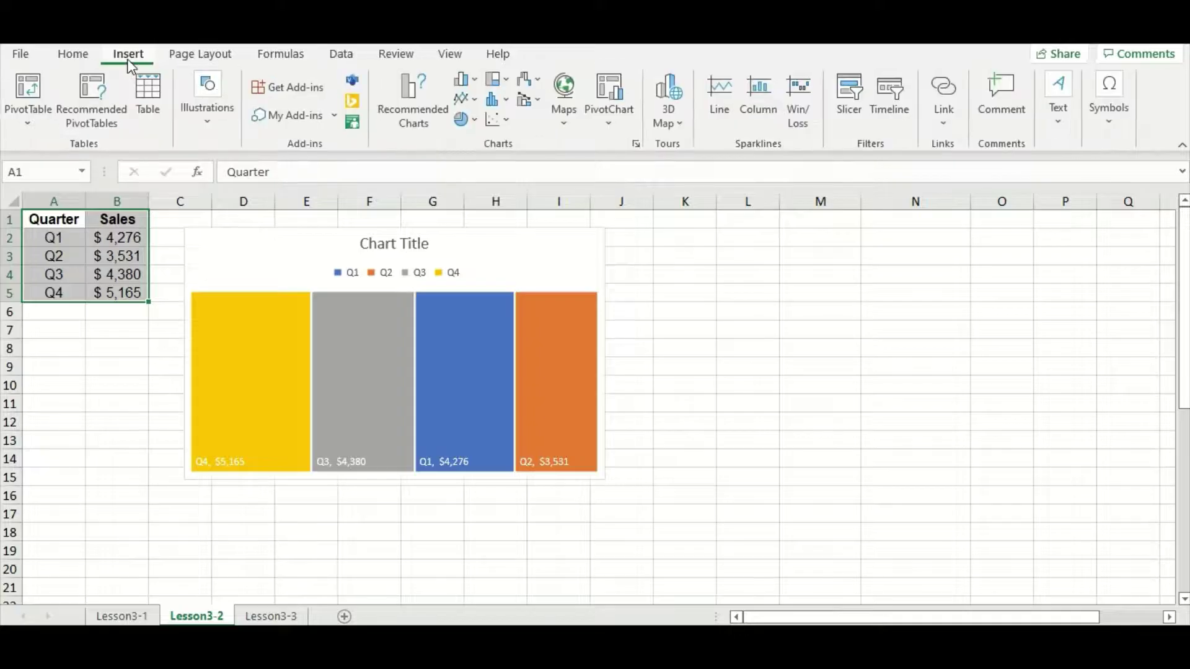
pyautogui.click(465, 119)
pyautogui.click(477, 175)
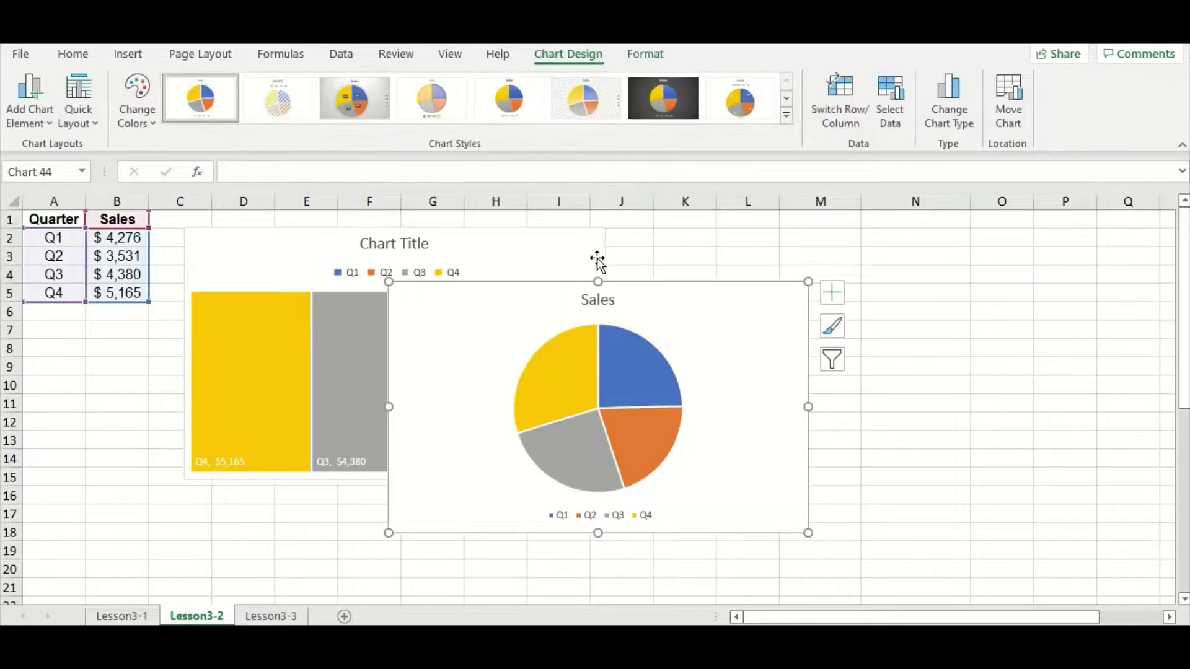
pyautogui.moveTo(680, 300); pyautogui.dragTo(876, 247)
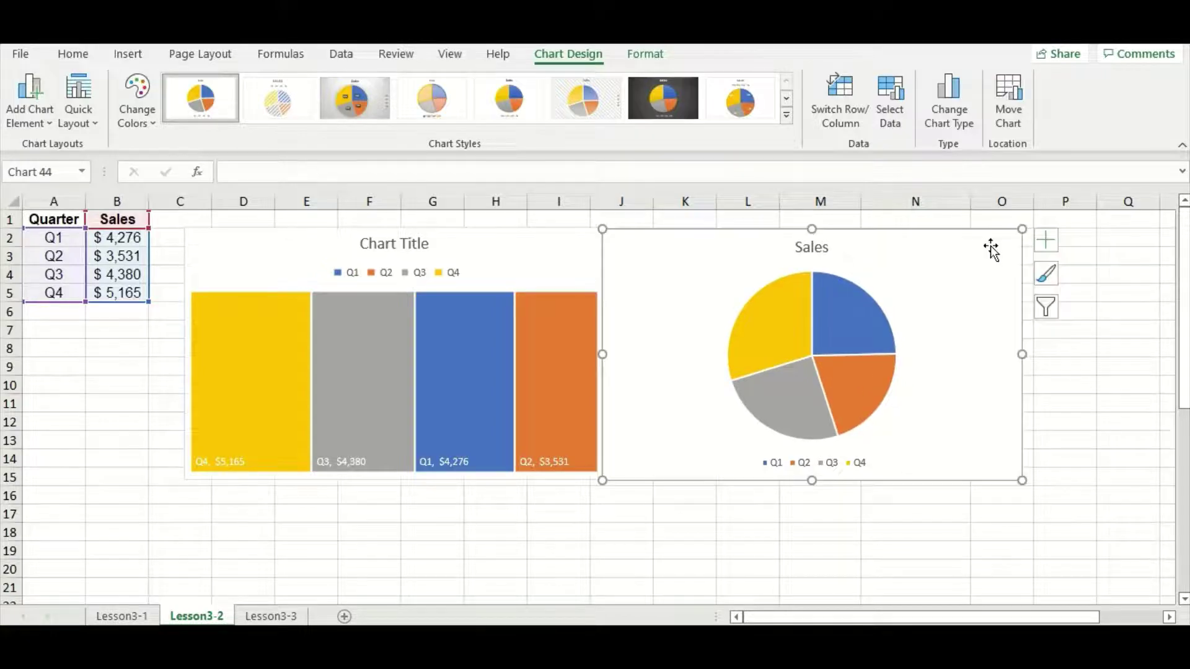
# Add data labels showing category name and value, positioned at Outside End
pyautogui.click(1046, 239)
pyautogui.click(475, 279)
pyautogui.doubleClick(850, 323)
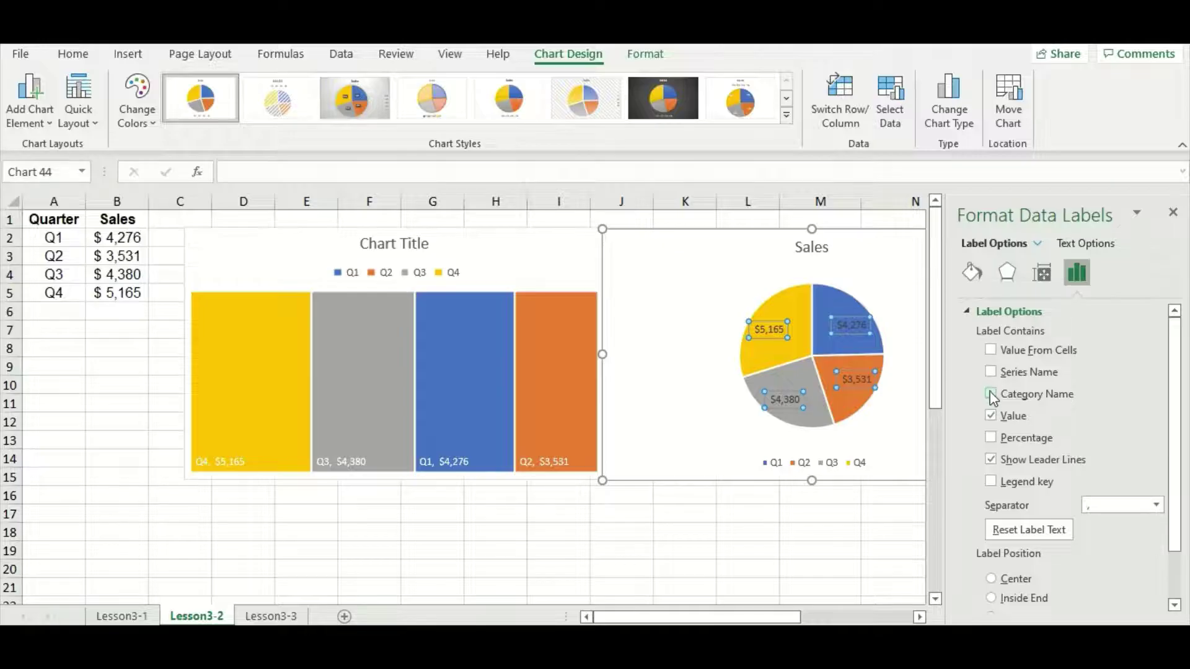
pyautogui.click(990, 394)
pyautogui.scroll(-1, 991, 397)
pyautogui.click(990, 556)
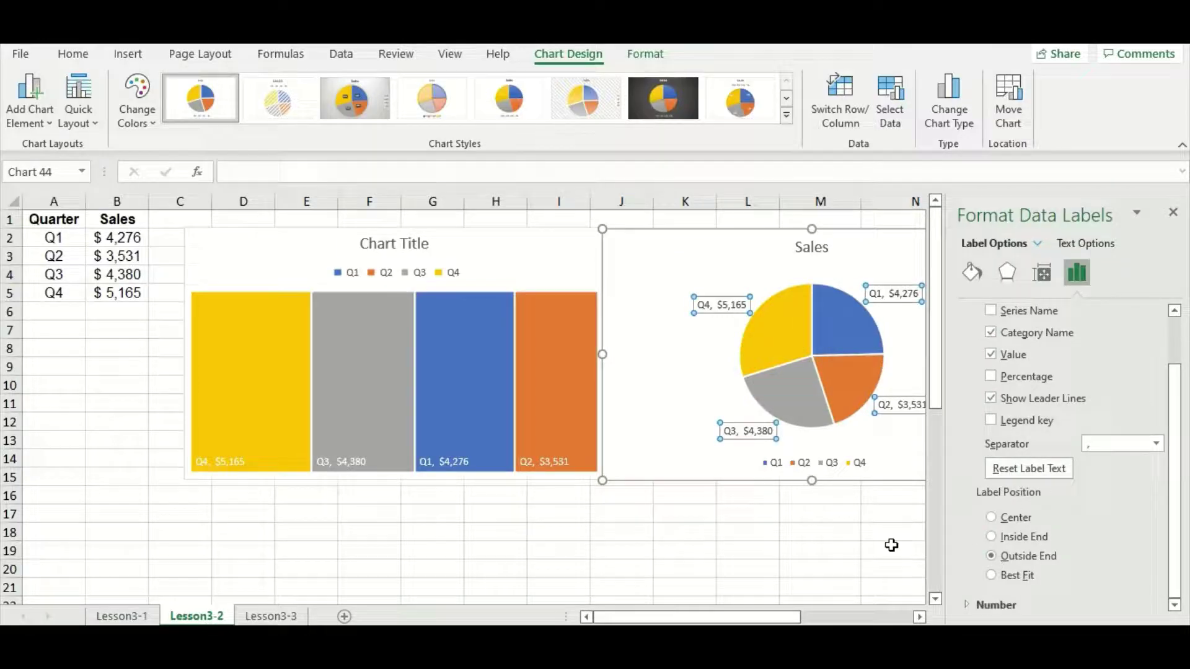
pyautogui.click(891, 546)
pyautogui.click(1173, 213)
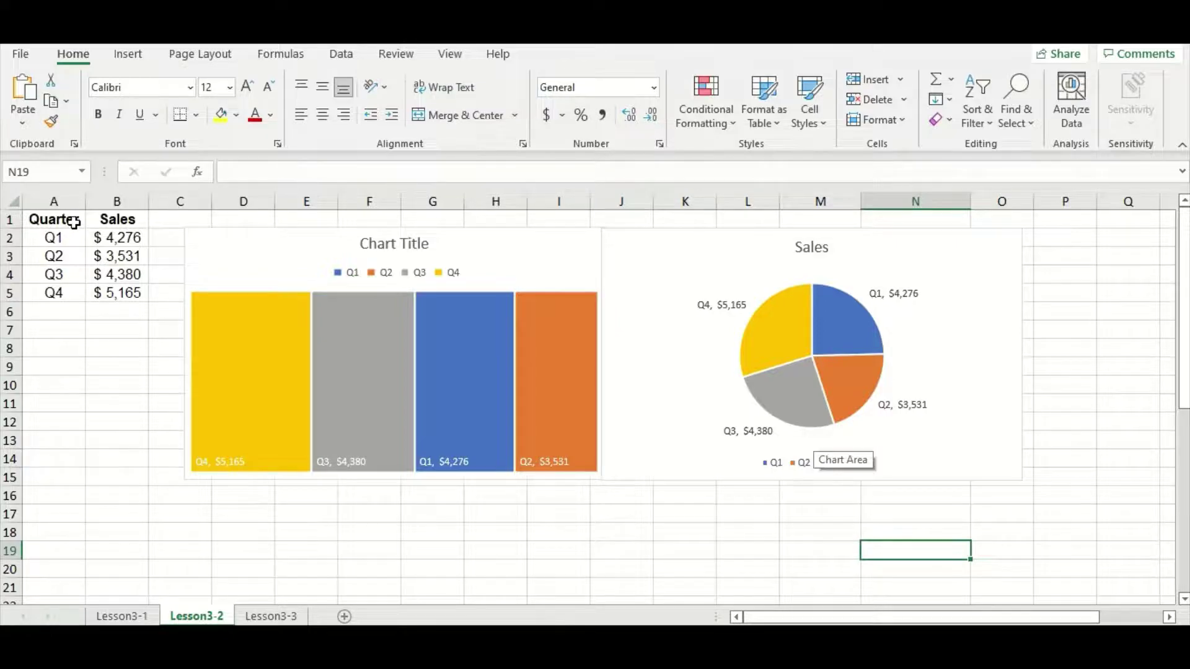
# Insert a doughnut chart from the Quarter and Sales data in A1:B5
pyautogui.moveTo(72, 219); pyautogui.dragTo(104, 287)
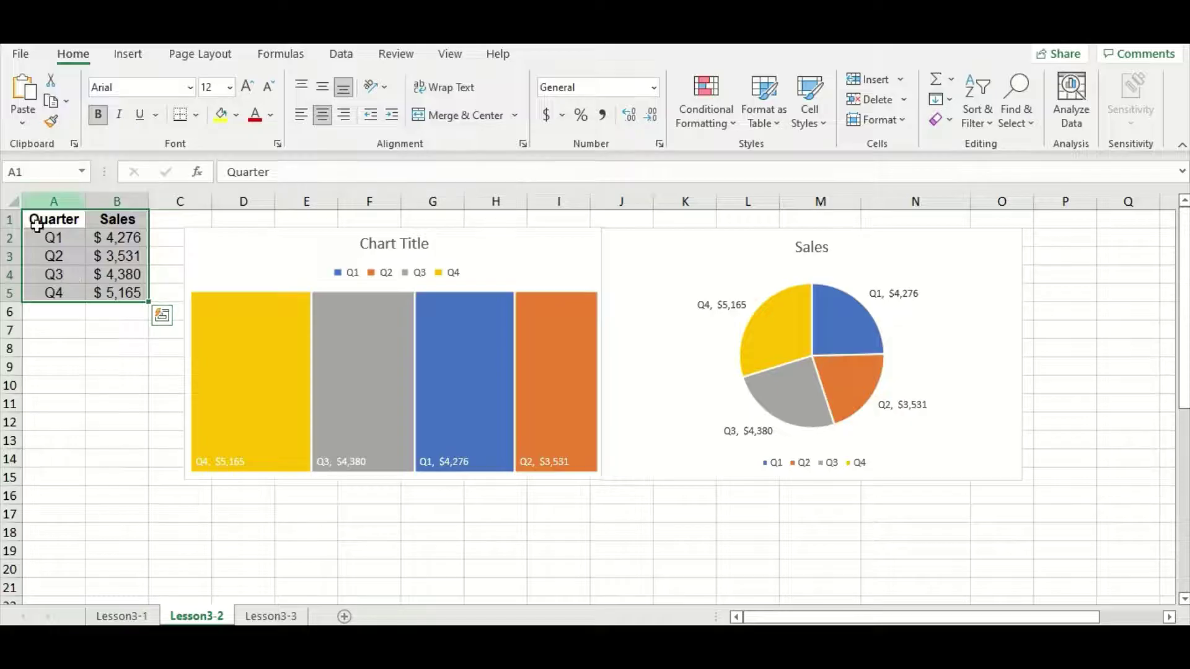
pyautogui.click(128, 56)
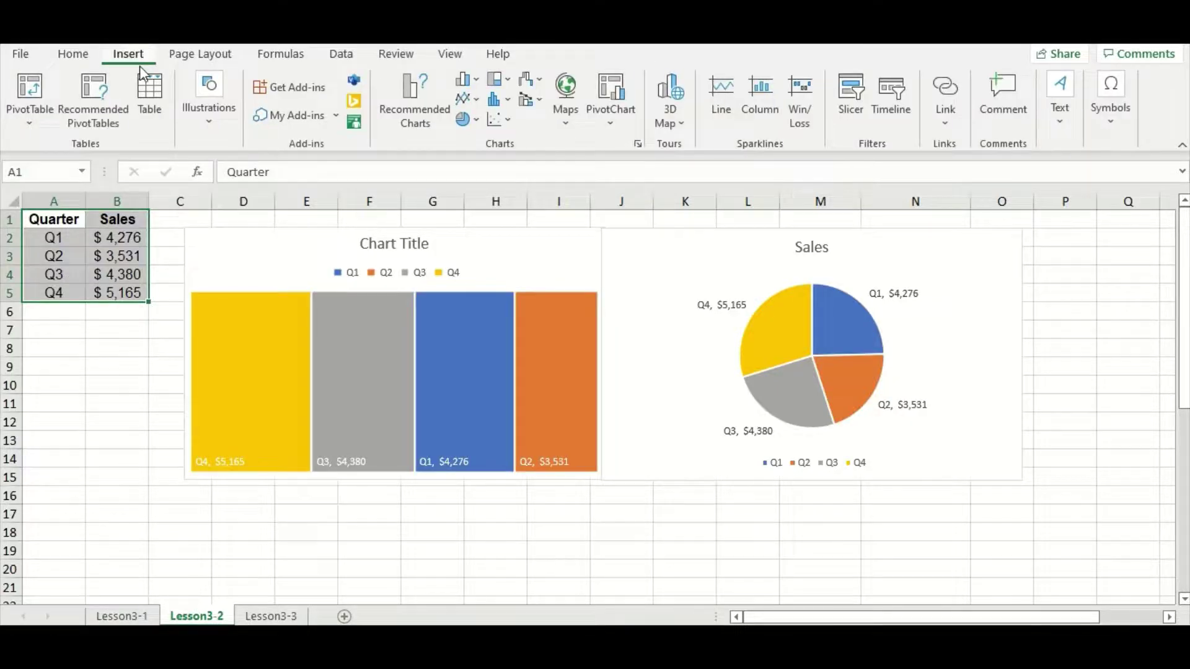
pyautogui.click(470, 123)
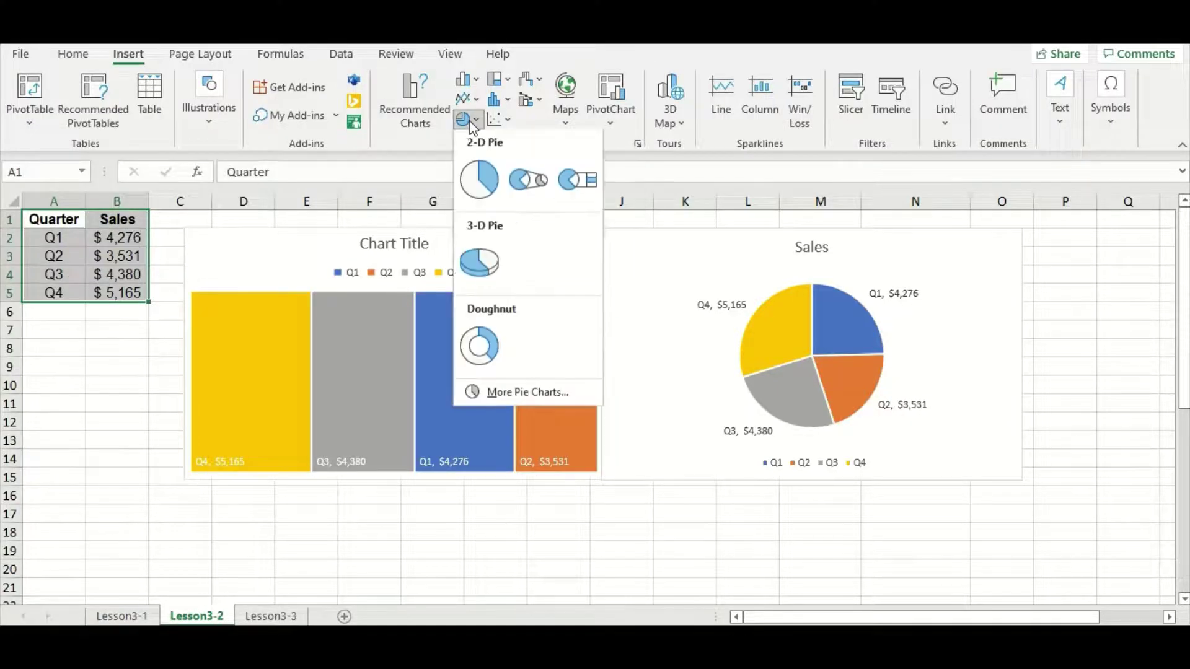
pyautogui.click(488, 348)
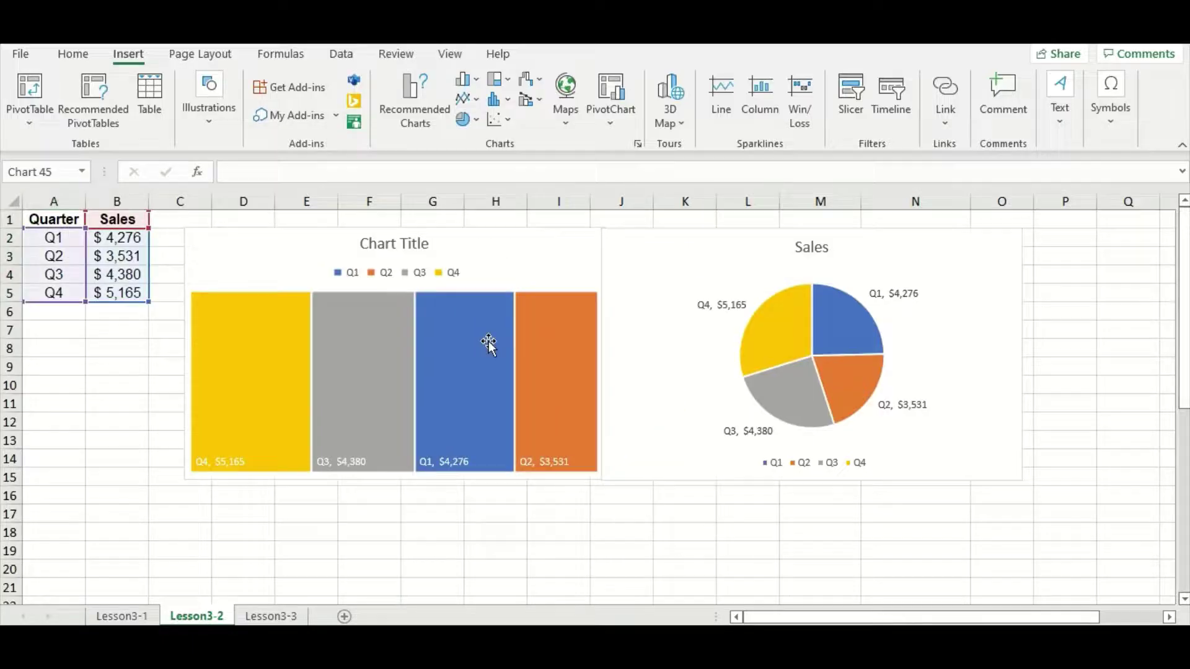
# Position the new doughnut chart beneath the treemap
pyautogui.moveTo(675, 316); pyautogui.dragTo(438, 518)
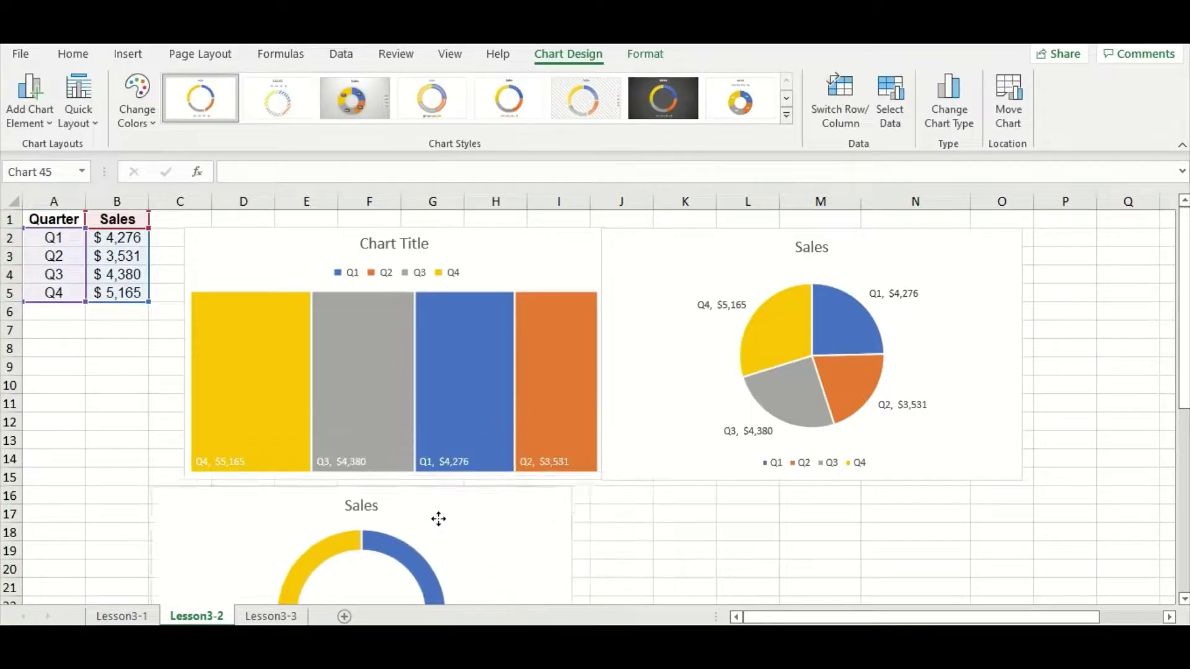
pyautogui.scroll(-3, 457, 499)
pyautogui.moveTo(510, 385); pyautogui.dragTo(538, 374)
pyautogui.click(670, 459)
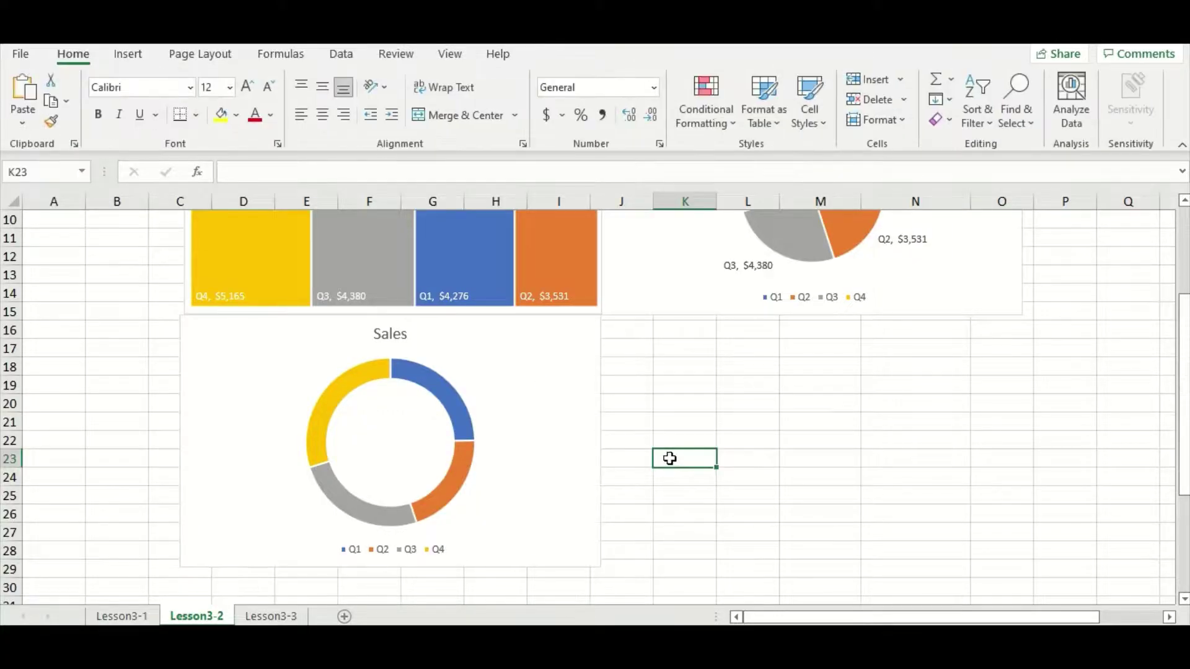
pyautogui.moveTo(455, 389)
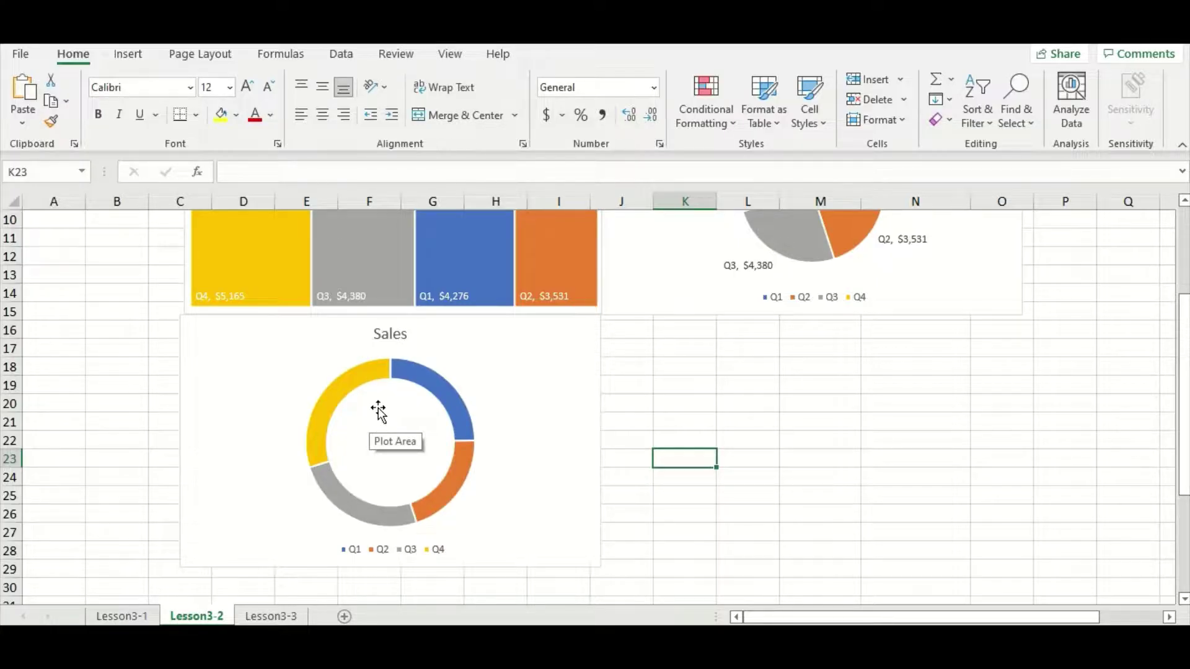
pyautogui.click(679, 415)
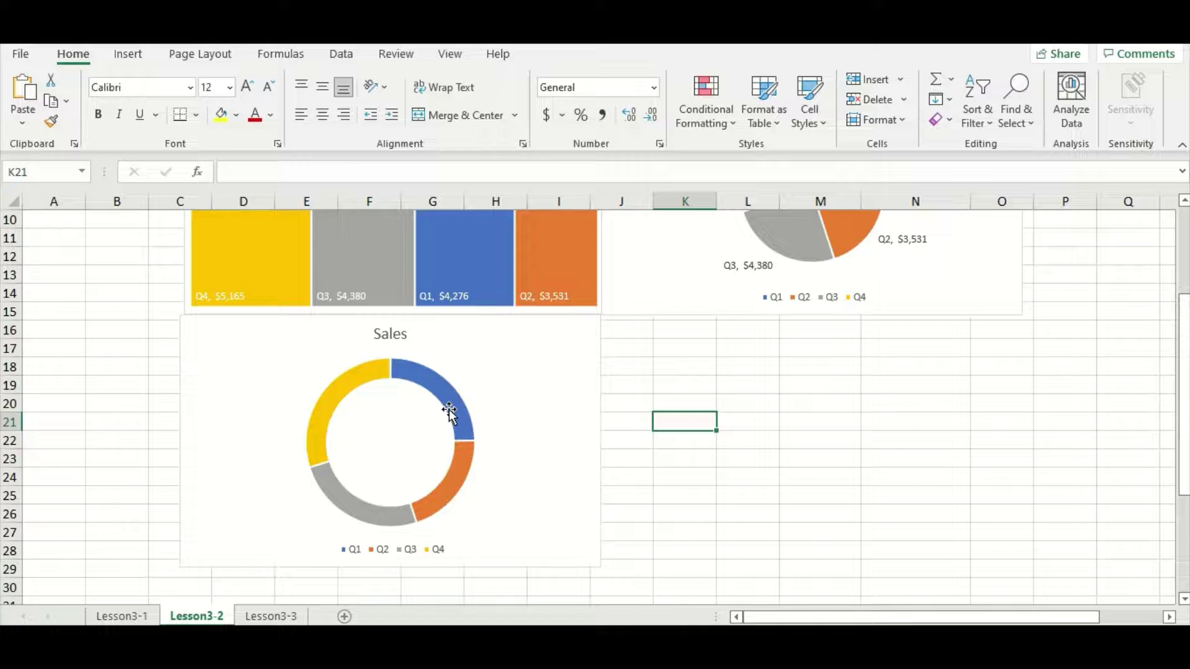
pyautogui.moveTo(327, 456)
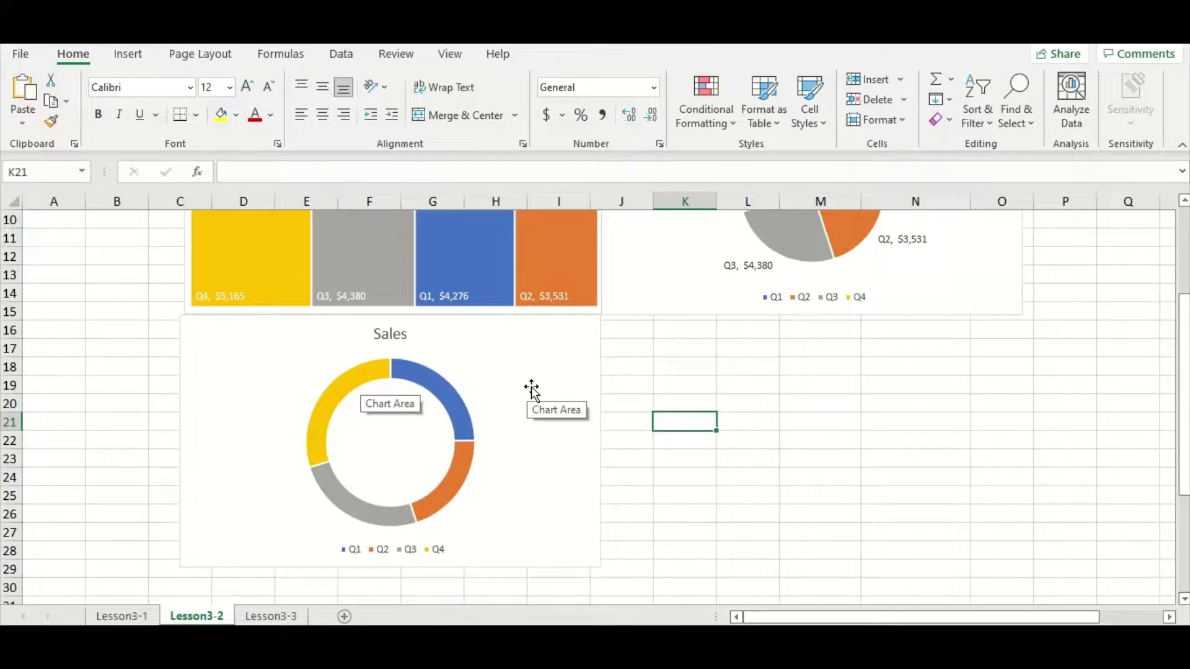
# Add doughnut data labels that include the category name, giving labels like Q4, $5,165
pyautogui.doubleClick(575, 358)
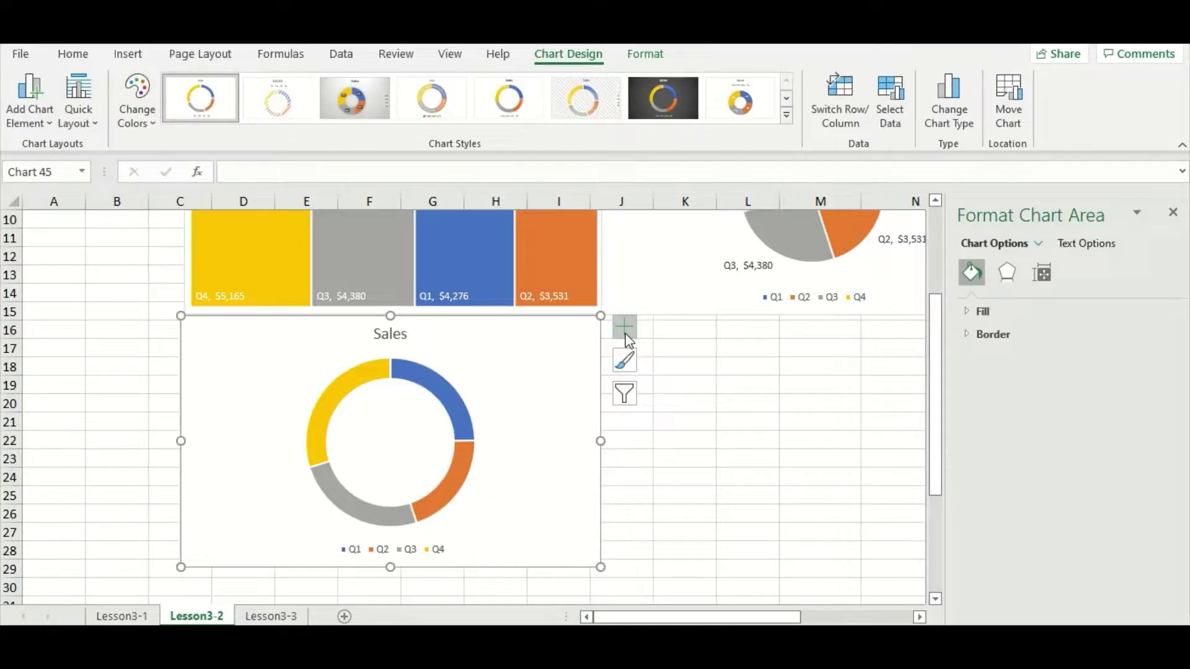
pyautogui.click(626, 329)
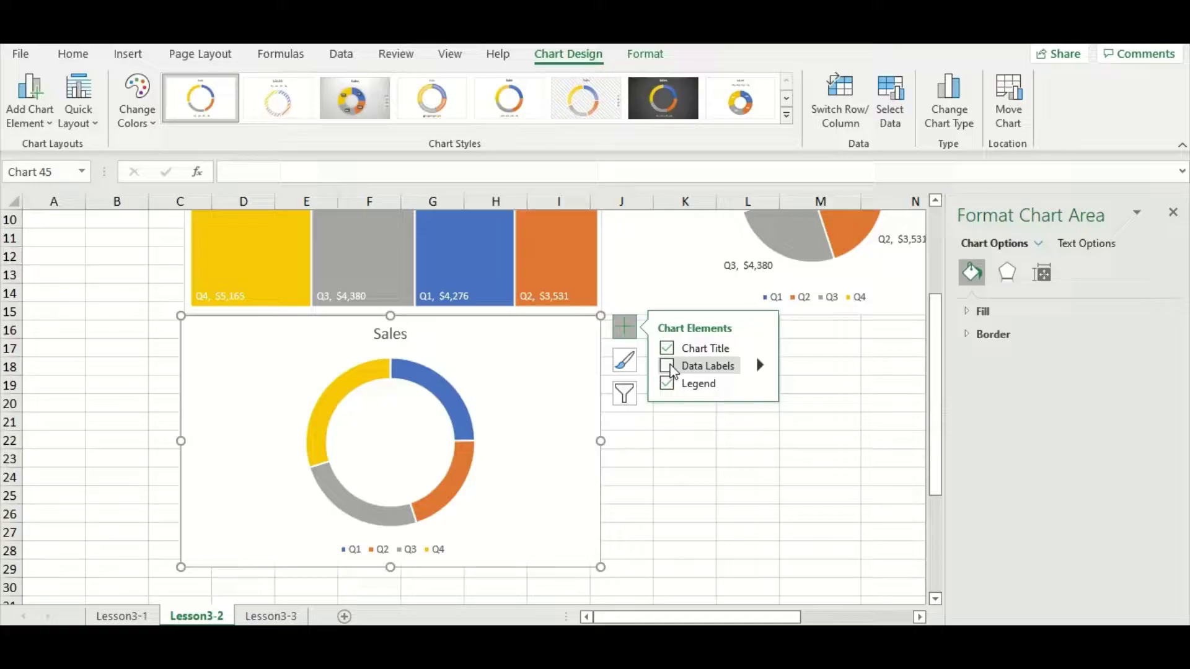
pyautogui.click(668, 366)
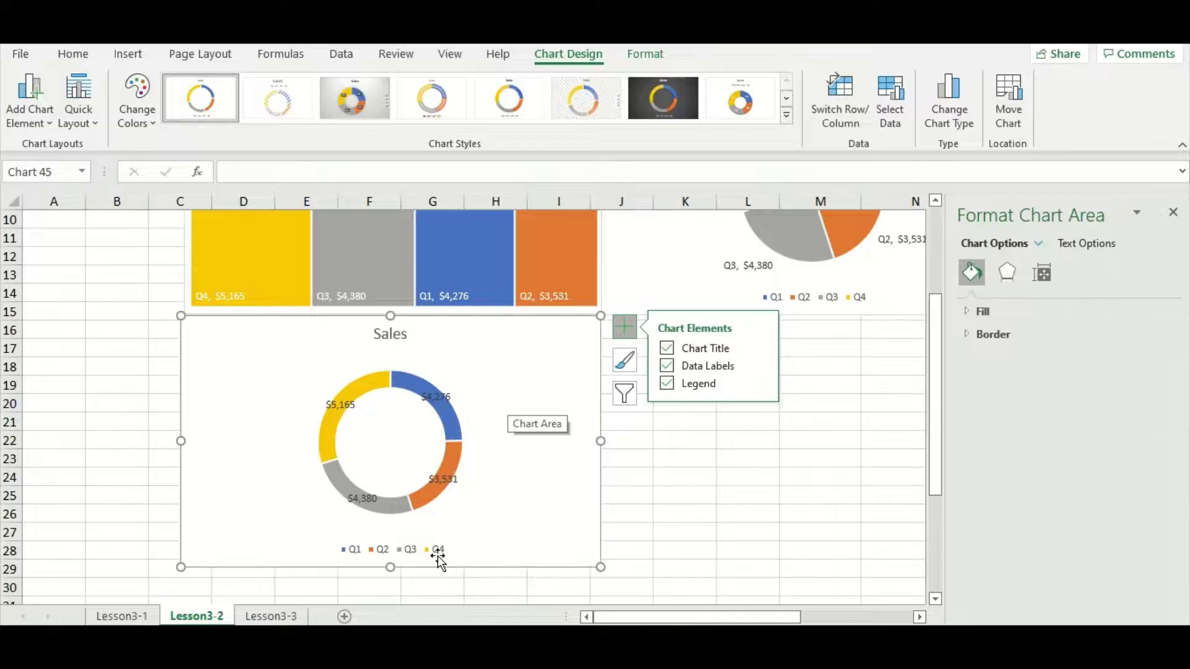
pyautogui.click(440, 478)
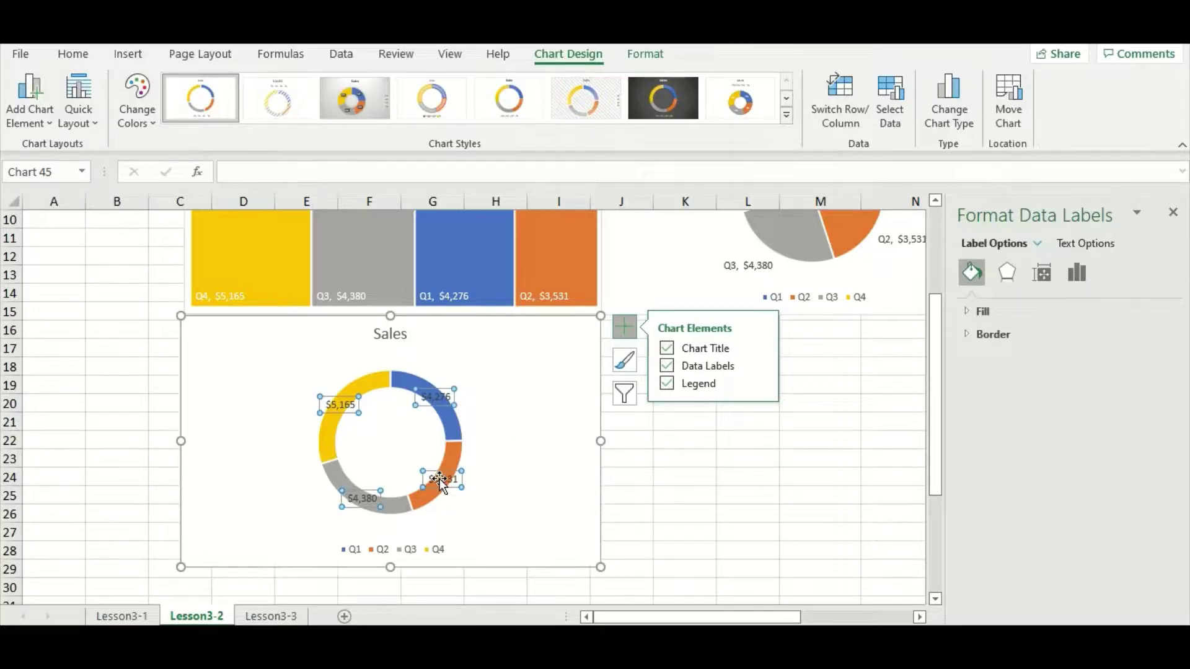
pyautogui.rightClick(440, 478)
pyautogui.click(476, 466)
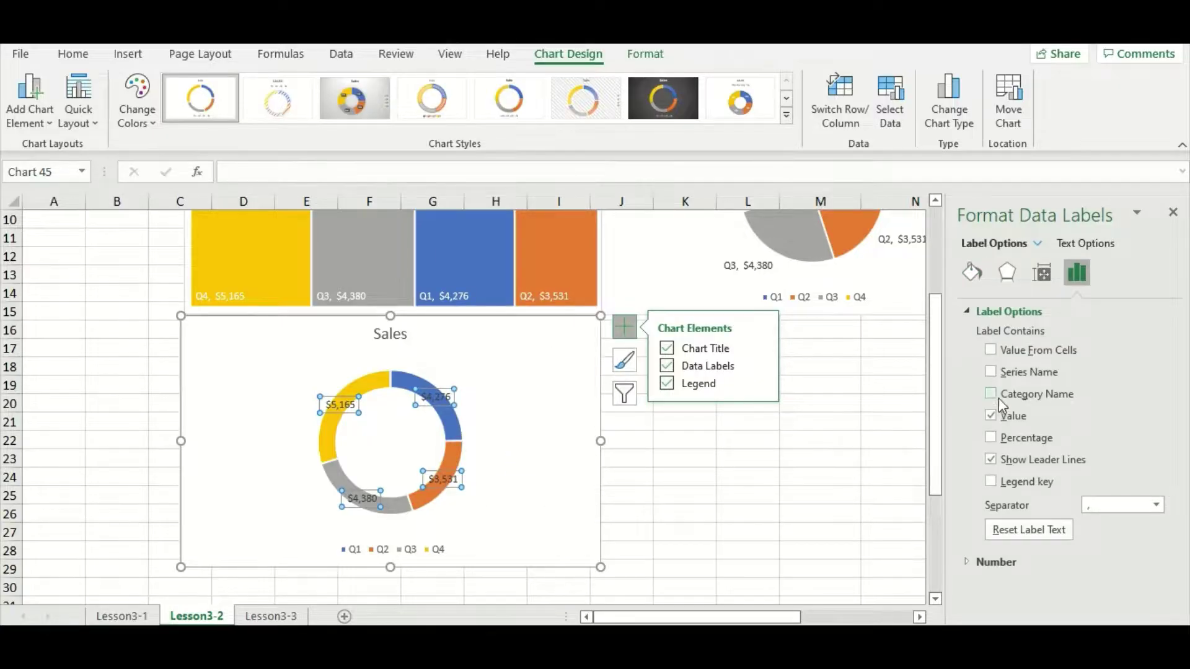
pyautogui.click(991, 394)
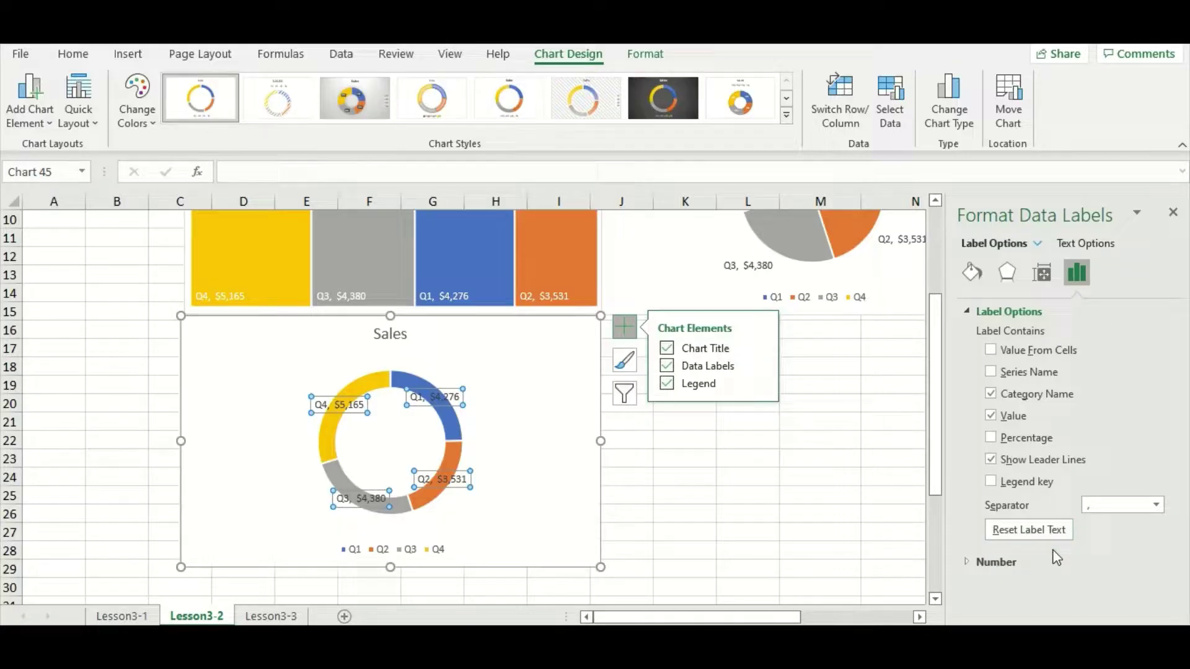
pyautogui.click(799, 496)
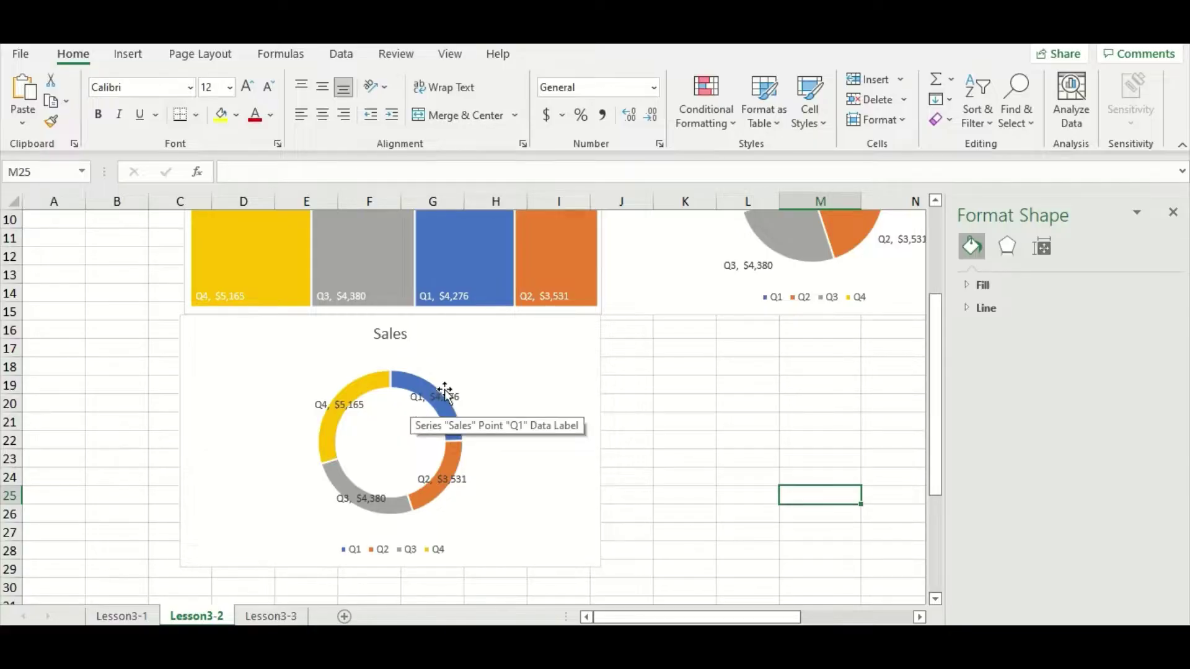
# Drag the labelled Sales pie down to rows 16–30 beside the doughnut chart
pyautogui.moveTo(645, 296); pyautogui.dragTo(653, 539)
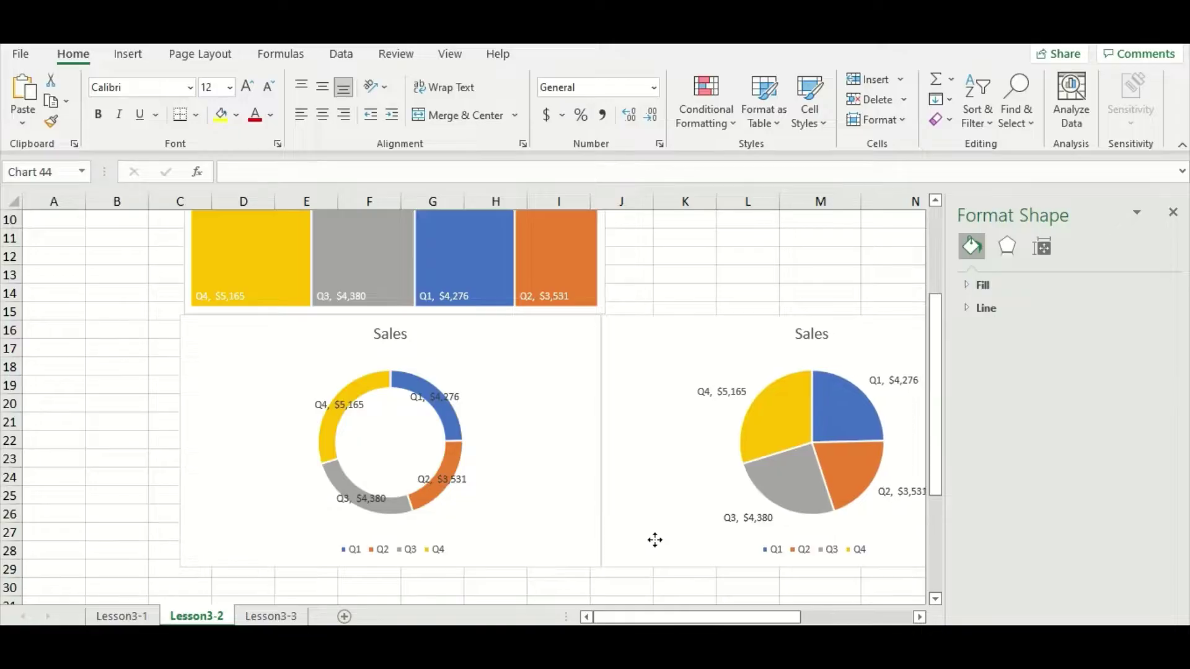
pyautogui.moveTo(662, 618); pyautogui.dragTo(693, 614)
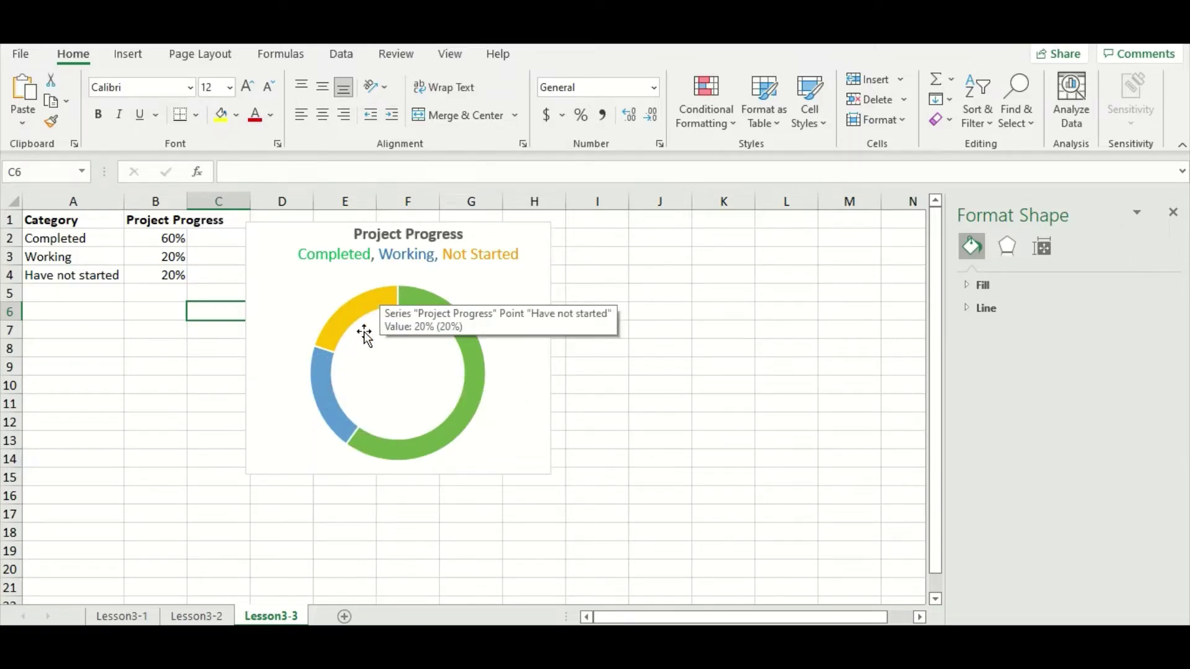
# Go to the Lesson3-3 sheet with the 60/20/20 Project Progress doughnut chart
pyautogui.click(348, 548)
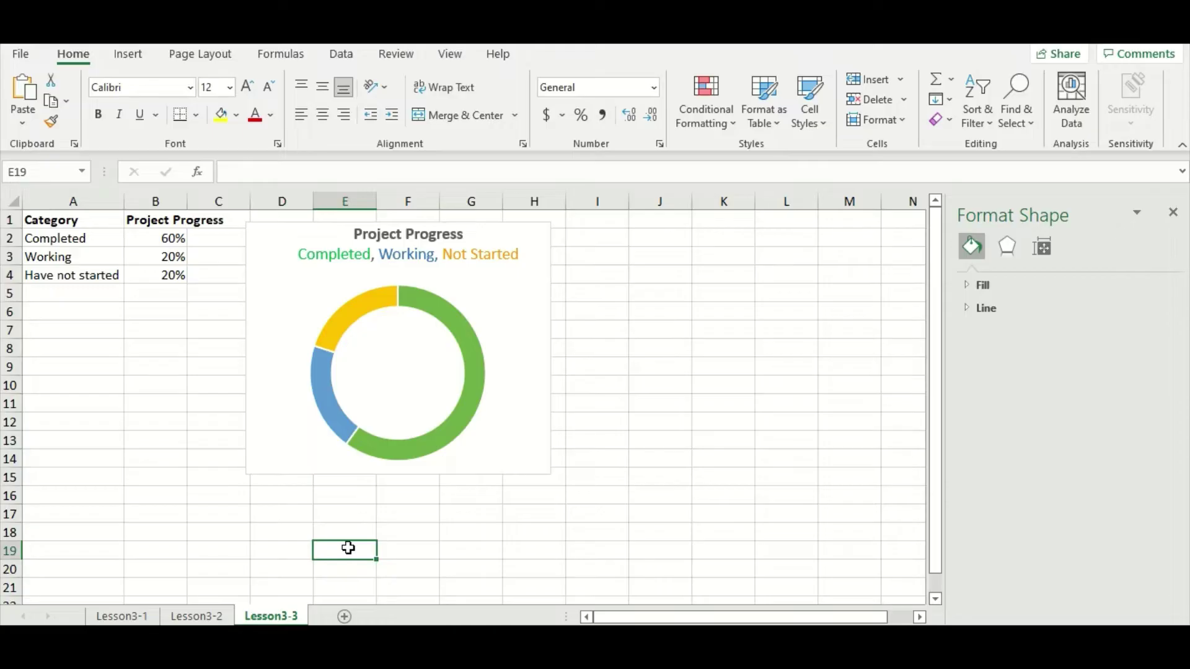